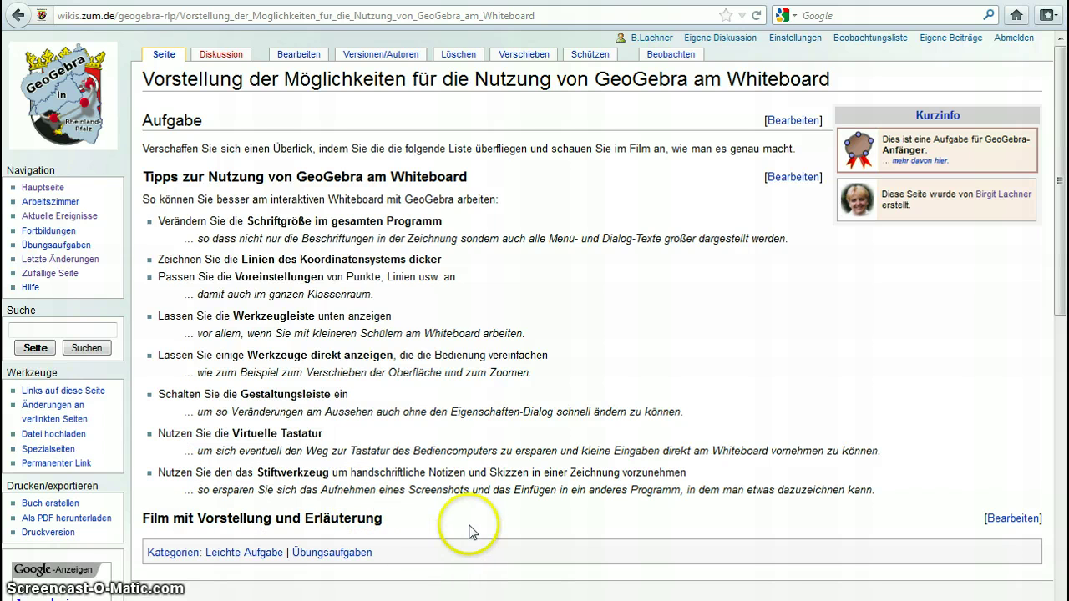
# - Switch to GeoGebra and set the font size of the whole program to 18 pt
pyautogui.moveTo(512, 598)
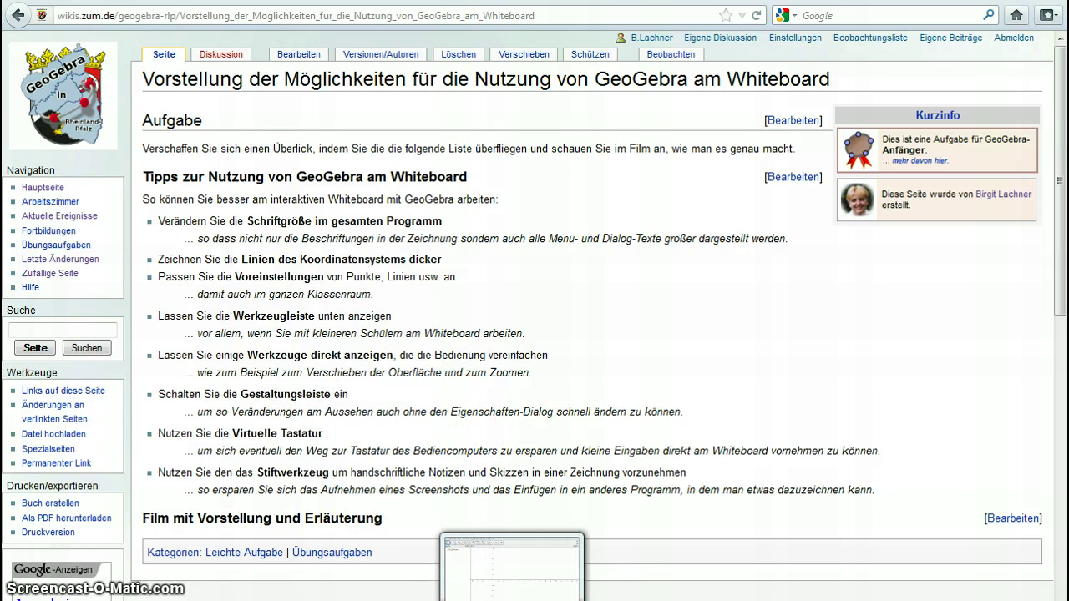
pyautogui.click(512, 577)
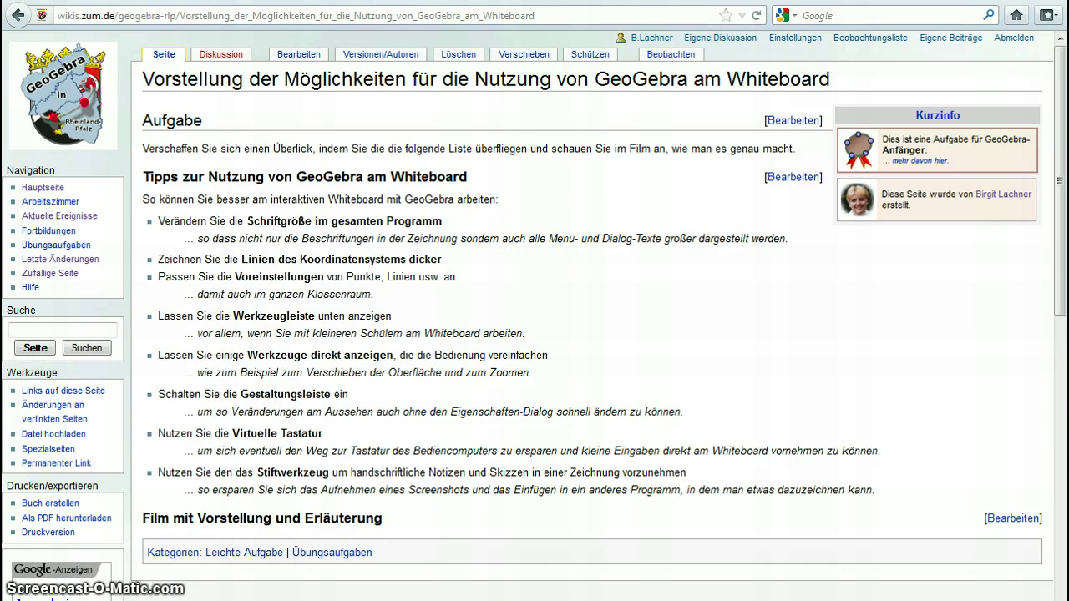
pyautogui.moveTo(512, 600)
pyautogui.click(512, 577)
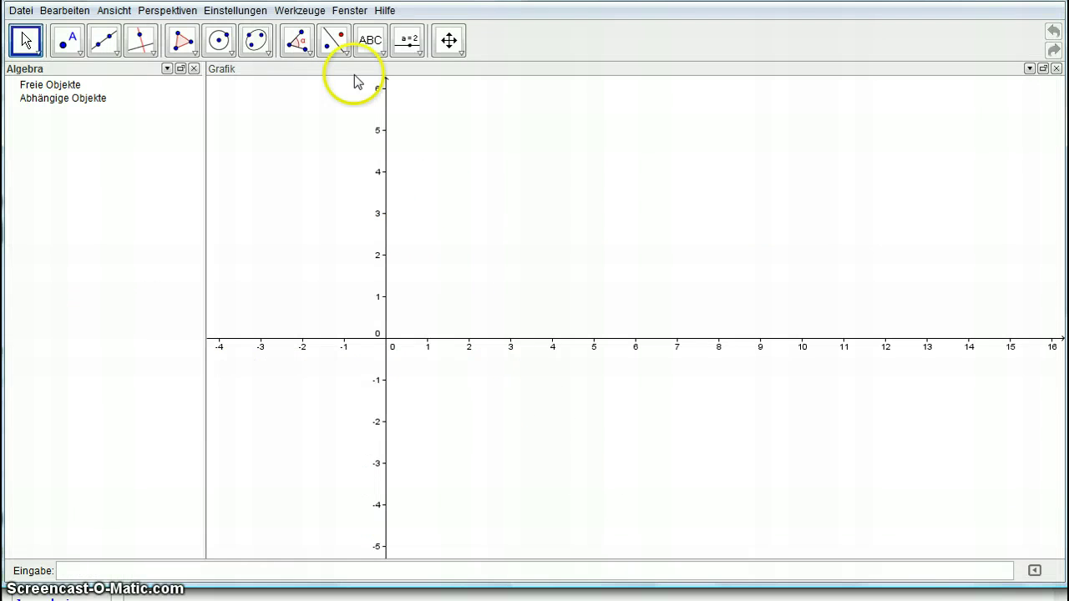
pyautogui.click(237, 11)
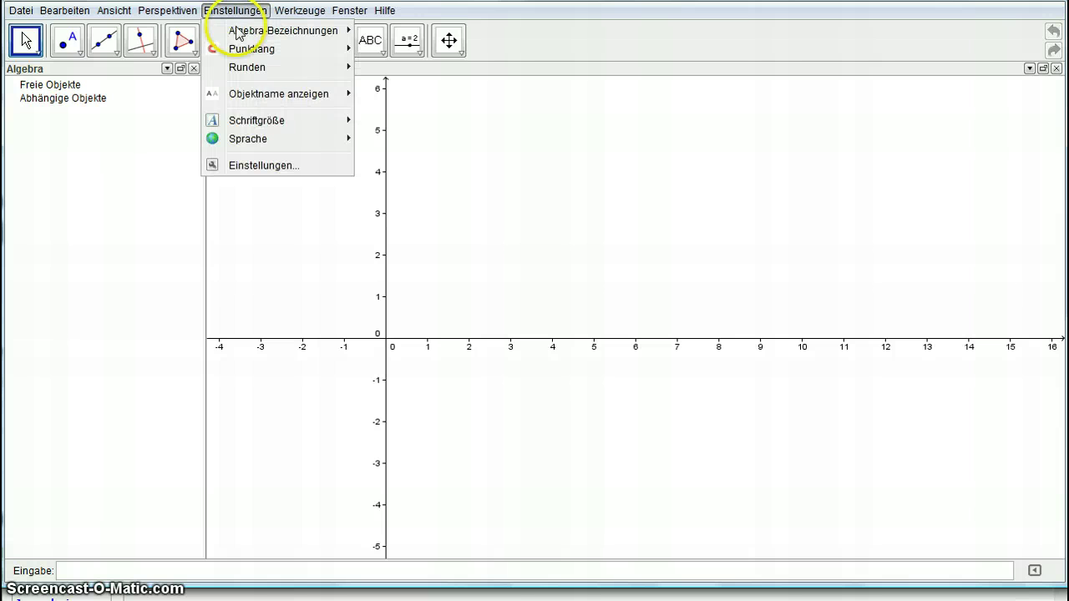
pyautogui.moveTo(269, 125)
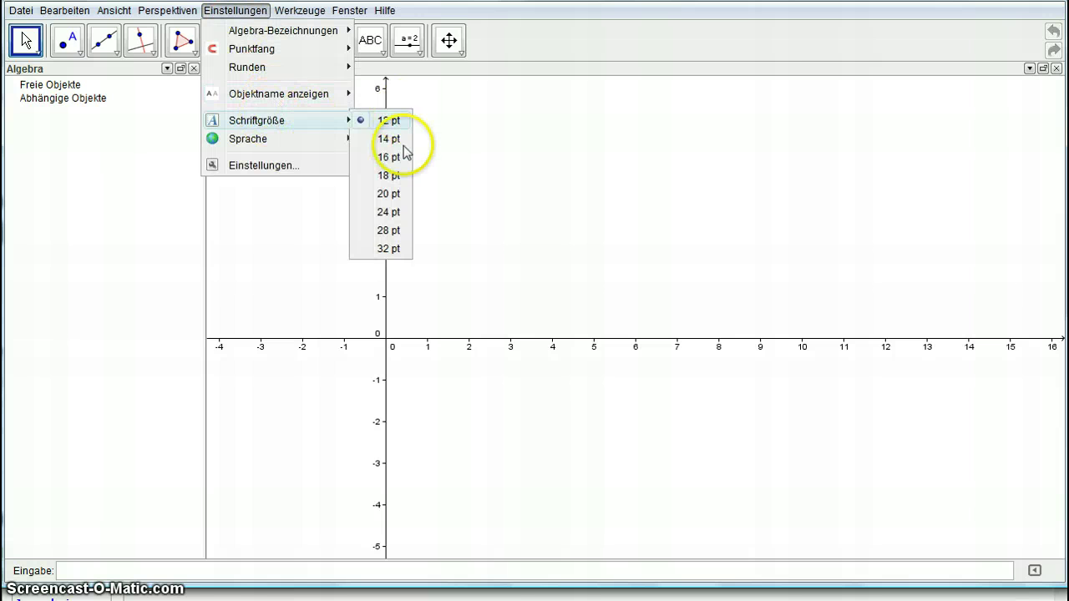
pyautogui.click(392, 176)
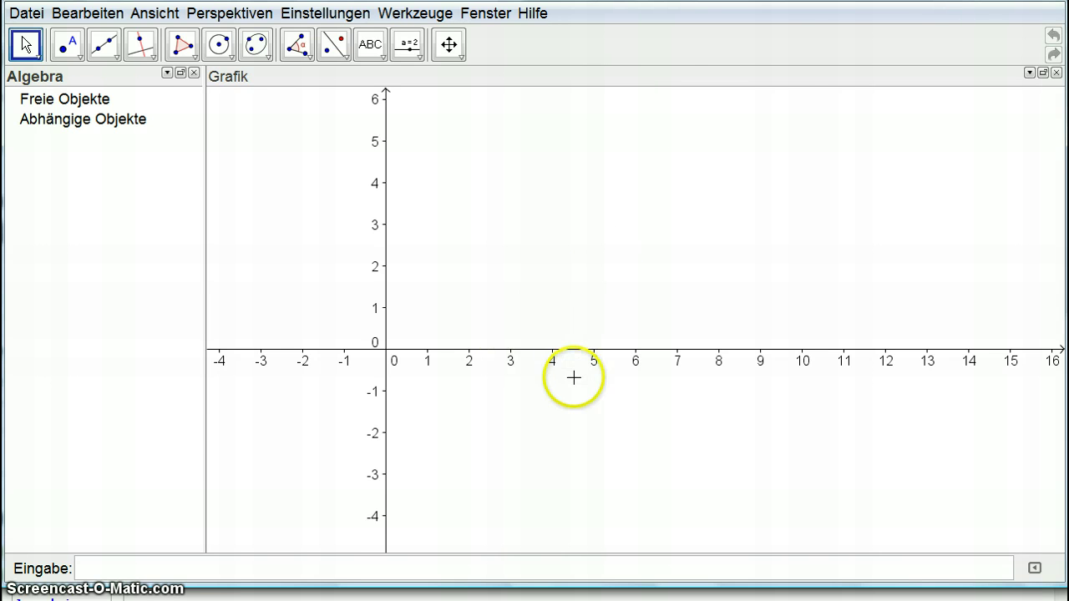
# - Set the line style of the graphics view's coordinate axes to the bold arrow (→ Fett) and close the enlarged settings dialog
pyautogui.click(246, 598)
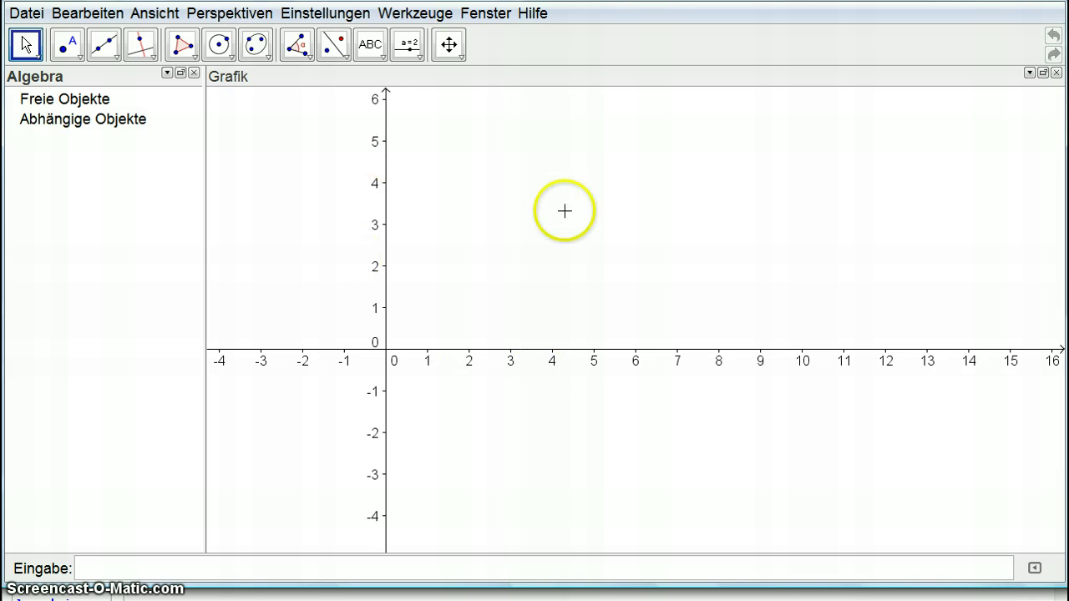
pyautogui.rightClick(524, 173)
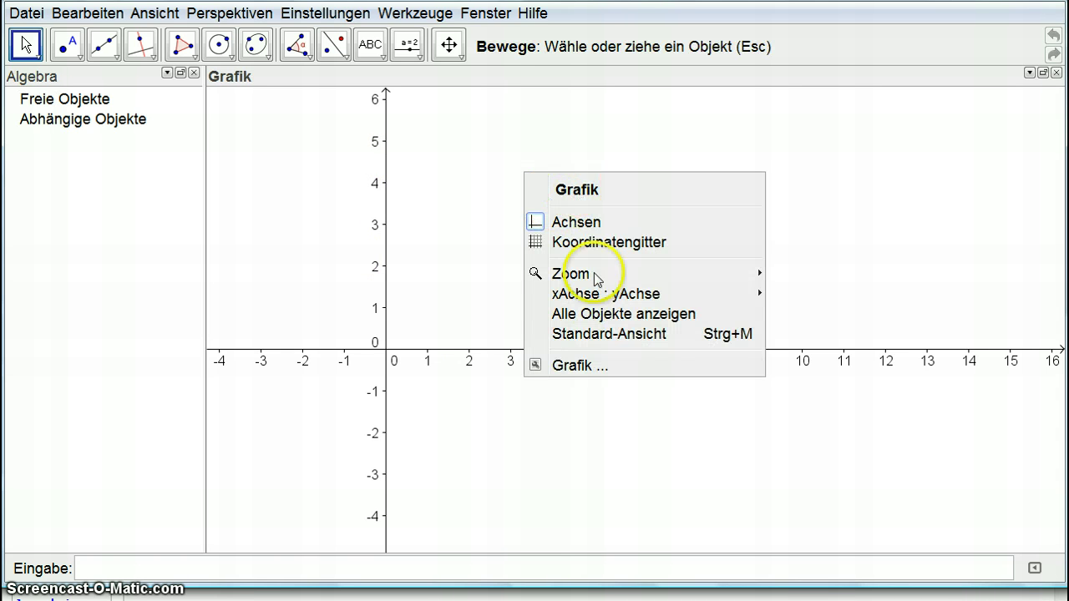
pyautogui.click(575, 365)
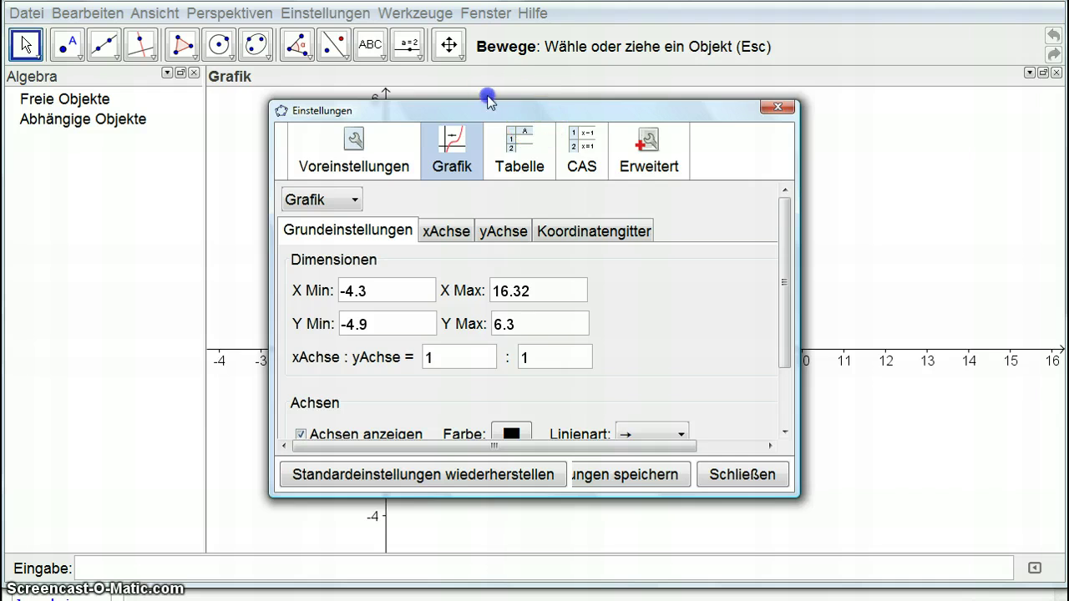
pyautogui.moveTo(529, 111); pyautogui.dragTo(406, 40)
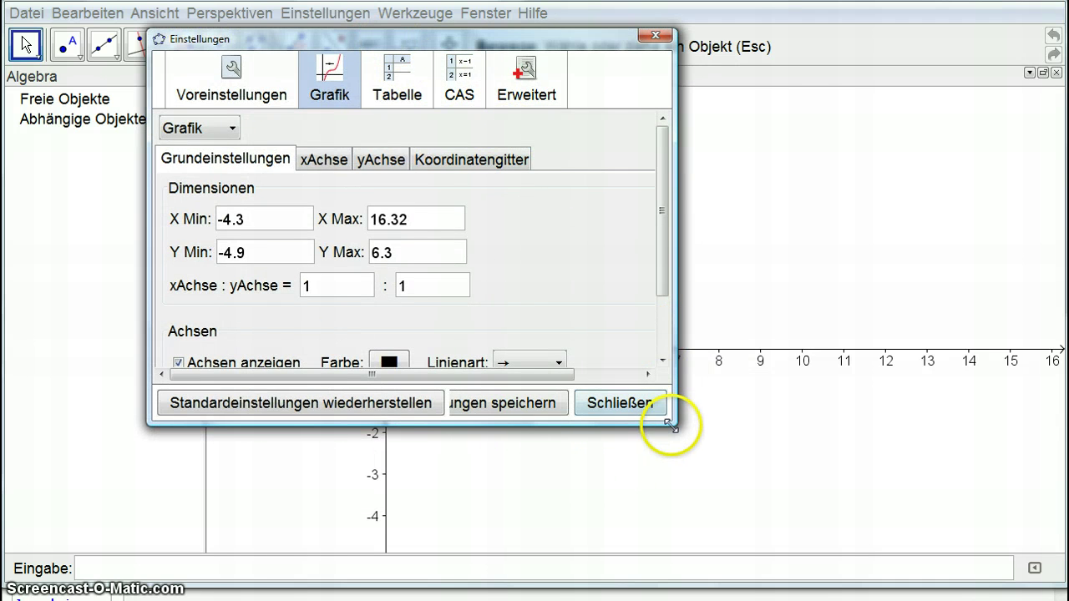
pyautogui.moveTo(671, 427); pyautogui.dragTo(812, 555)
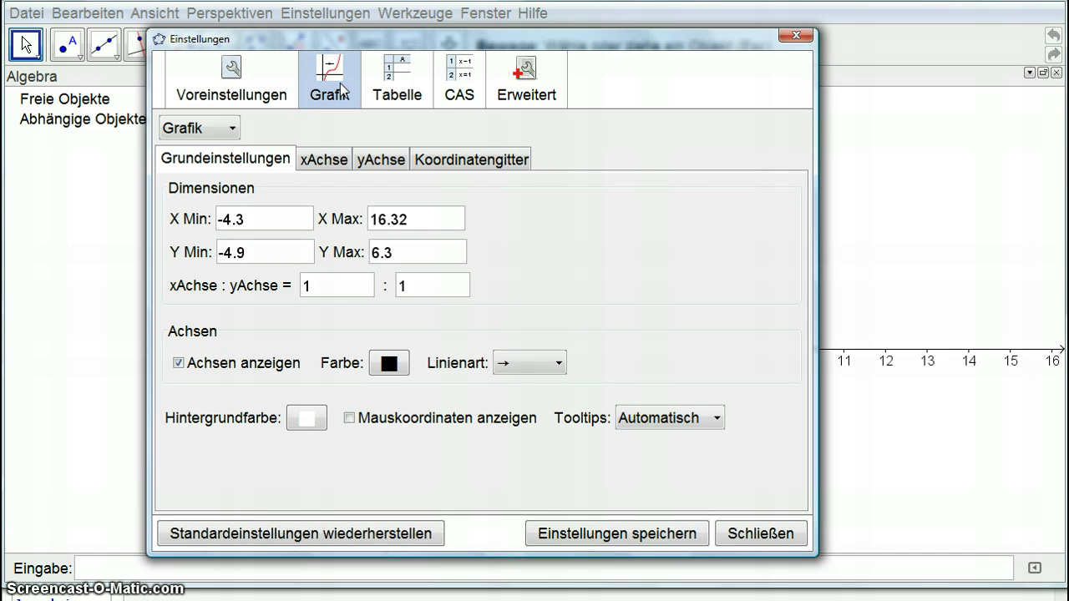
pyautogui.click(556, 363)
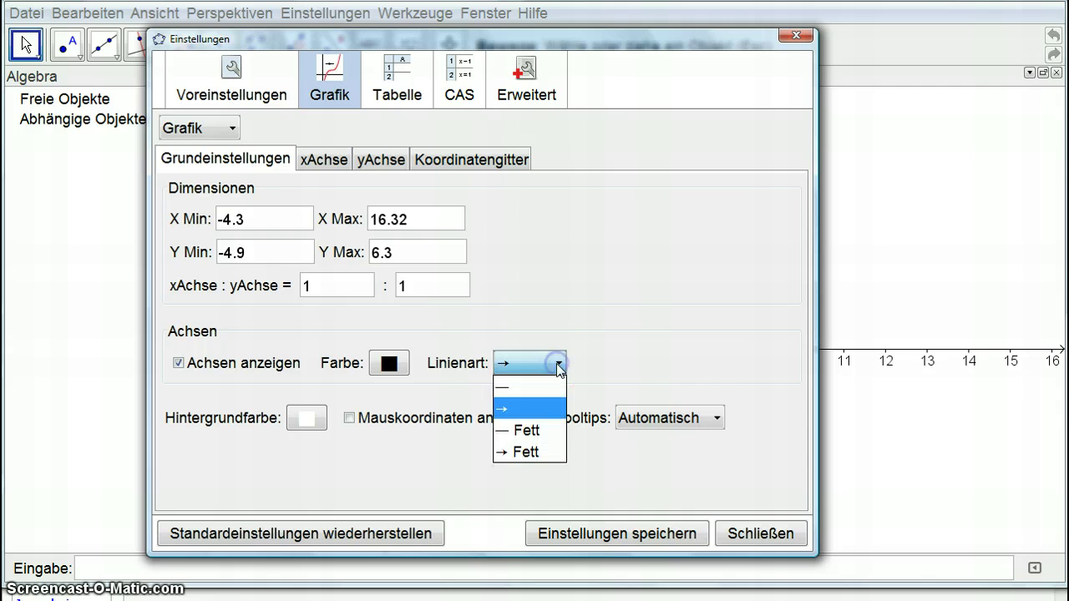
pyautogui.click(520, 452)
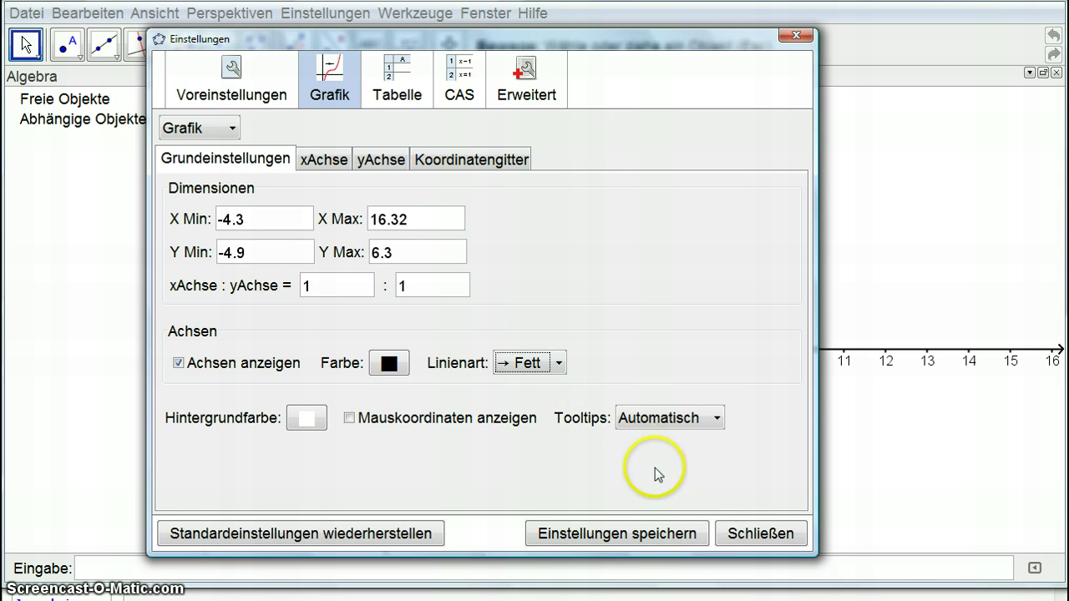
pyautogui.click(746, 534)
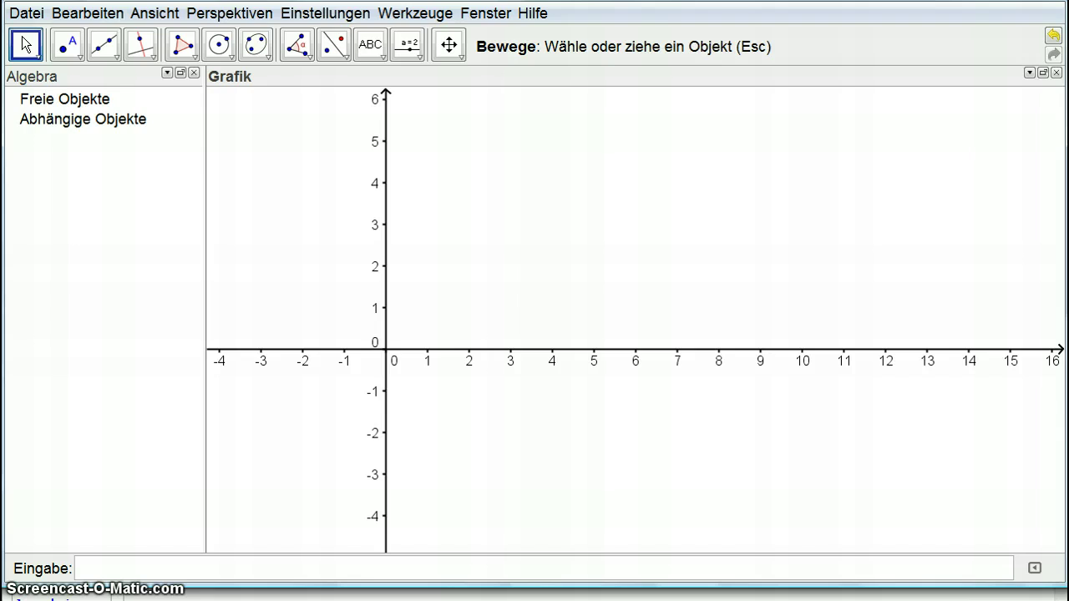
# - Glance at the wiki tips page, return to GeoGebra and draw a line through points at about (-1.74, 3.44) and (7.24, 2.5)
pyautogui.hotkey('alt', 'Tab')
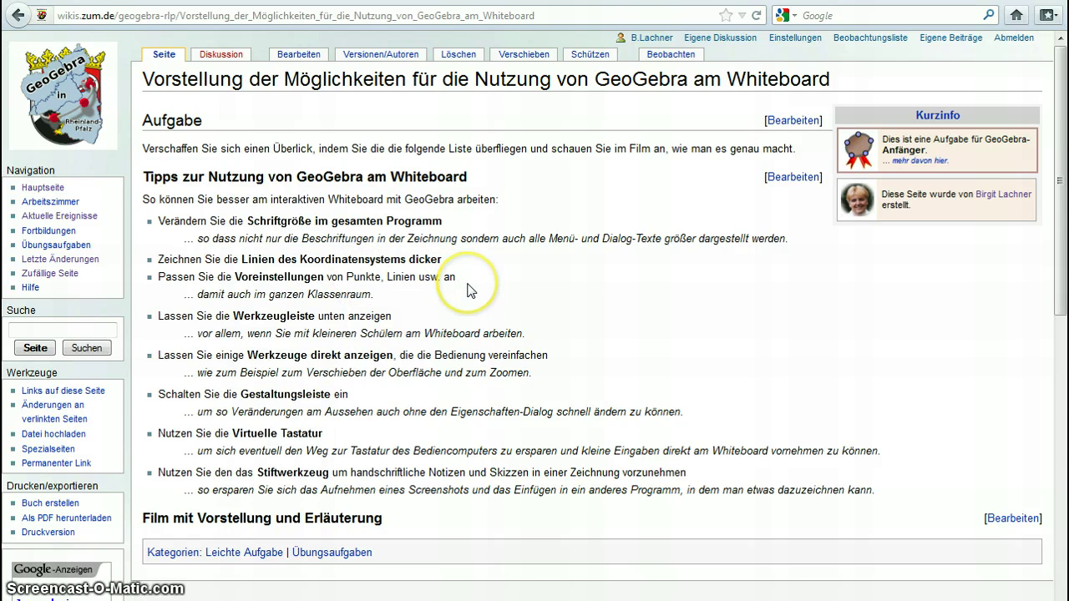
pyautogui.moveTo(512, 600)
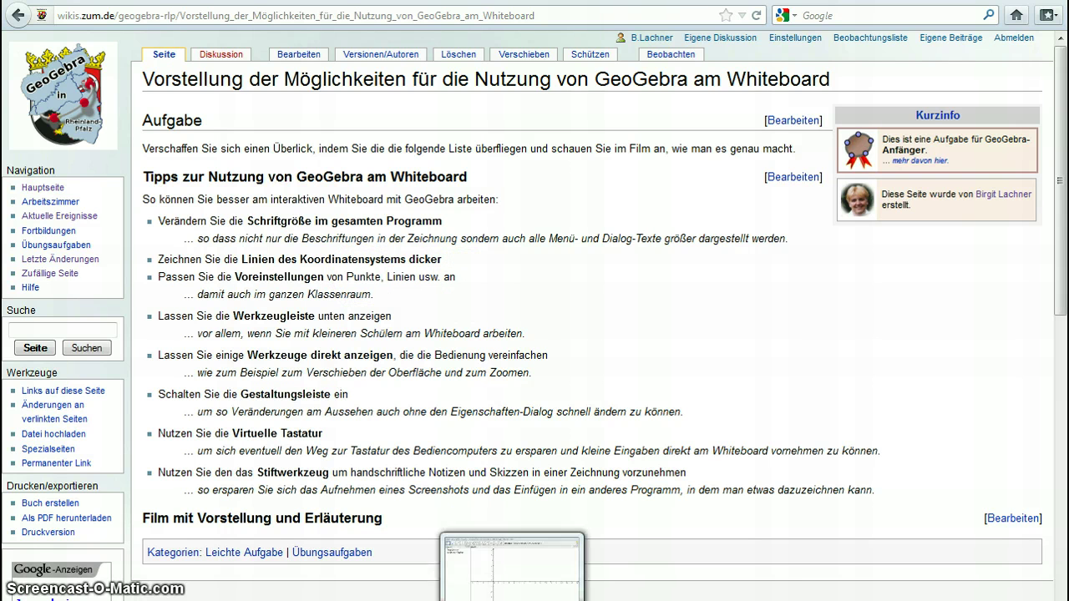
pyautogui.click(512, 568)
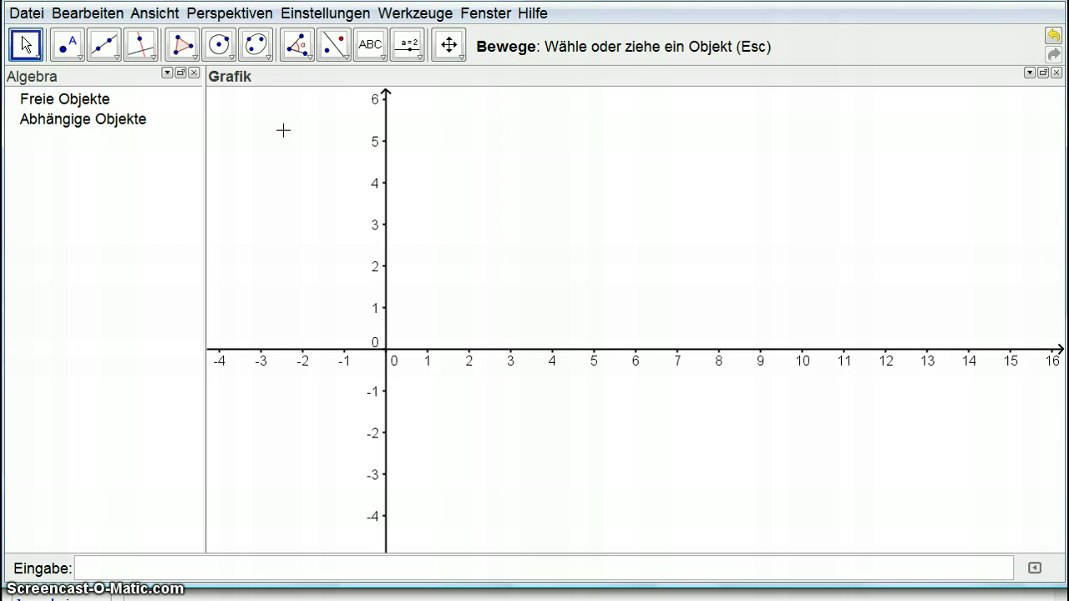
pyautogui.click(103, 46)
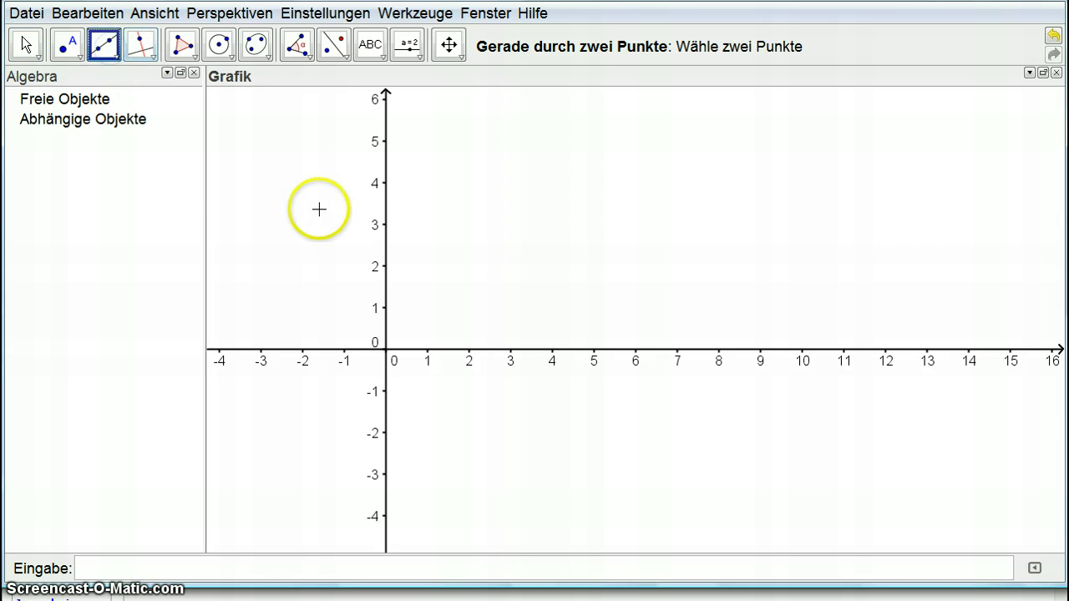
pyautogui.click(314, 206)
pyautogui.click(688, 244)
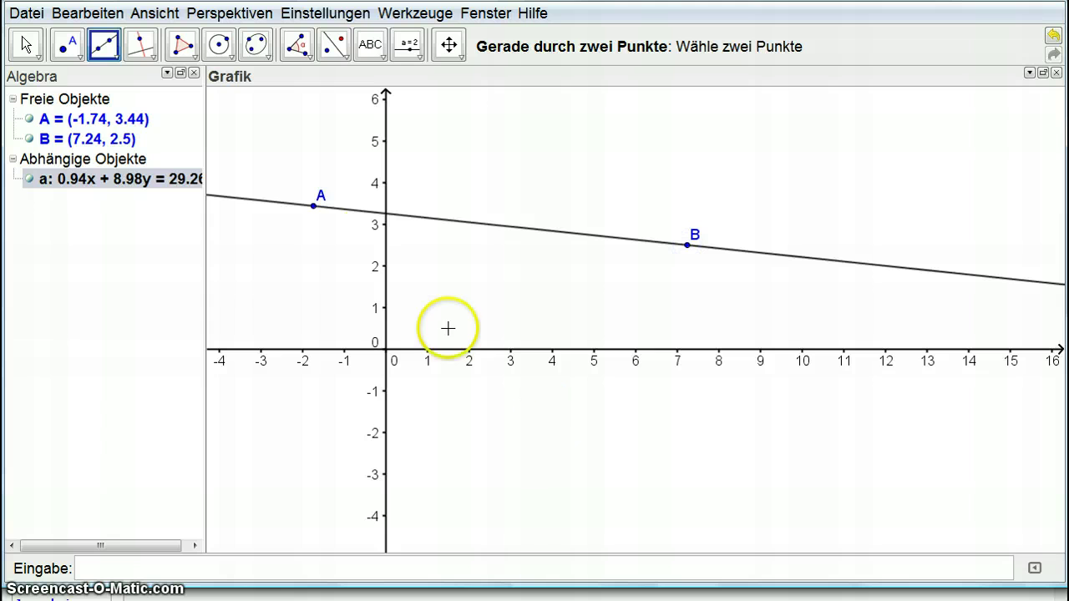
# - Delete points A and B together with the line through them
pyautogui.rightClick(314, 206)
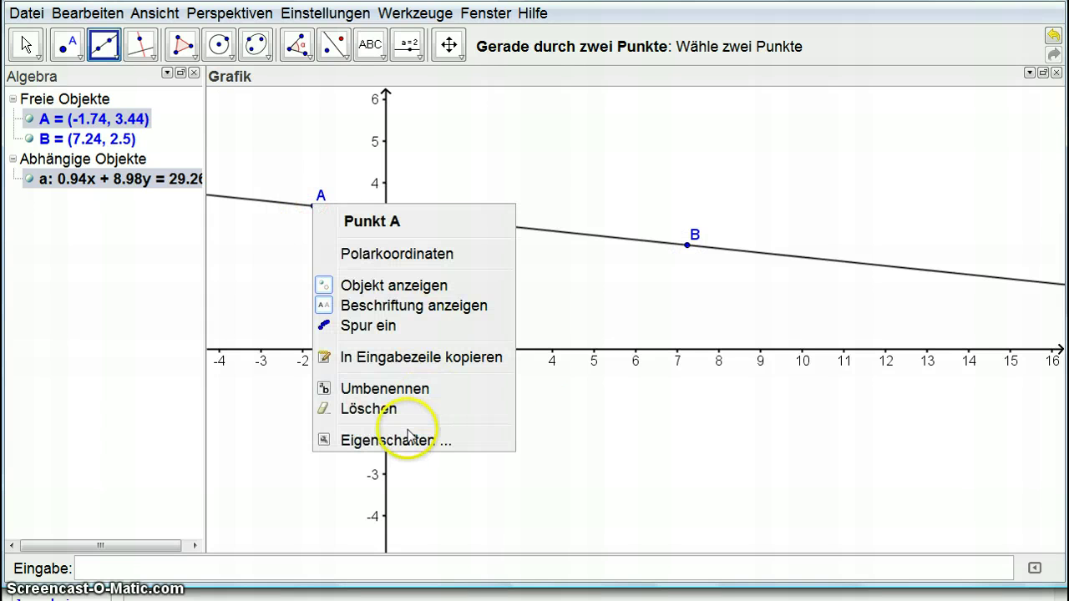
pyautogui.click(390, 410)
pyautogui.rightClick(688, 245)
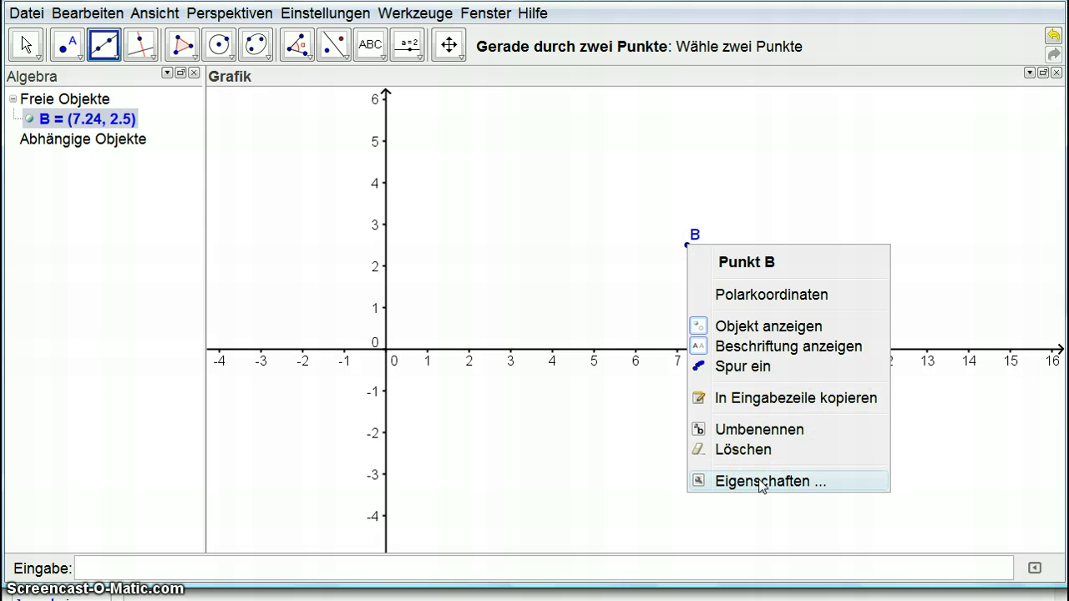
pyautogui.click(743, 449)
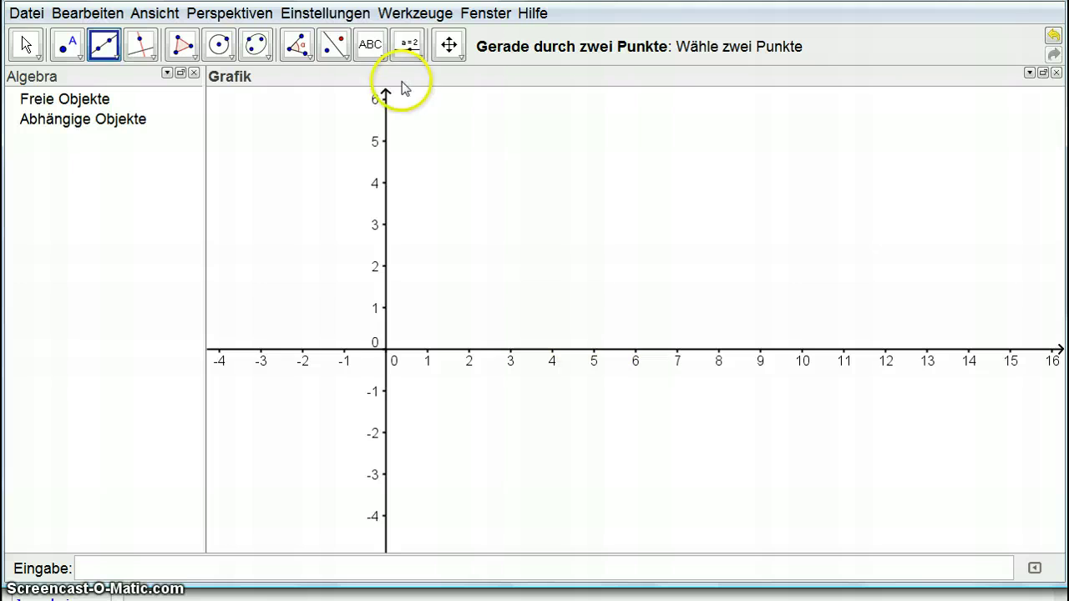
# - In the object defaults, set all points to size 5 and the cross (×) point style
pyautogui.click(320, 15)
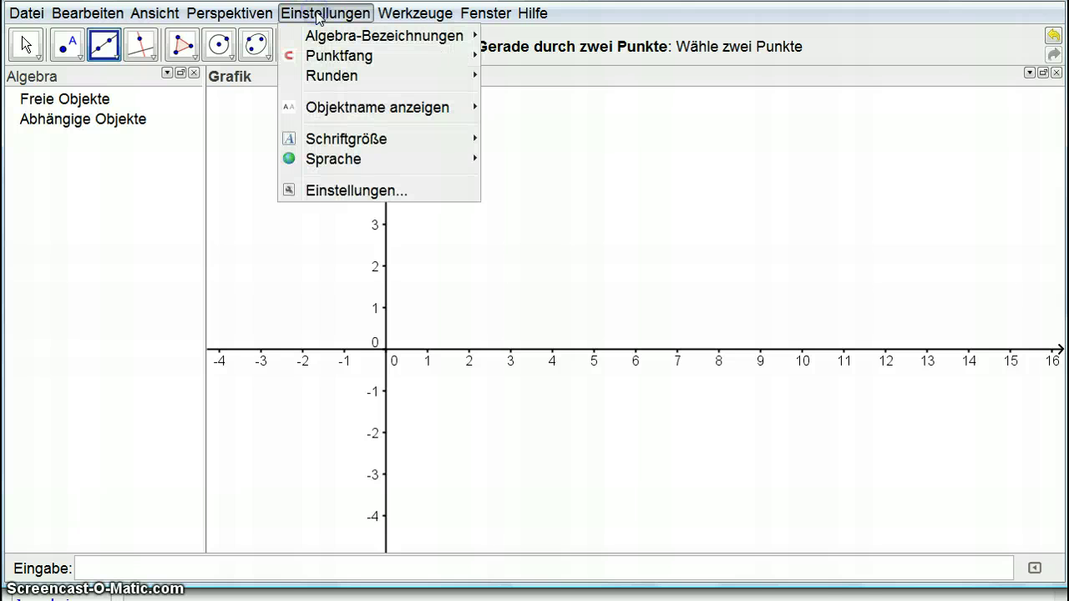
pyautogui.click(337, 192)
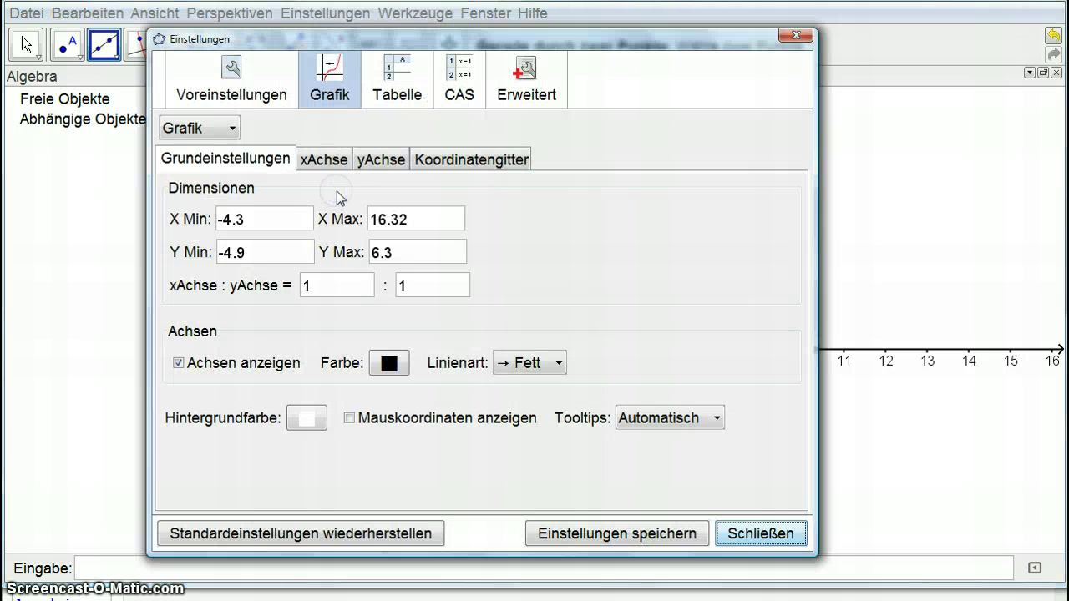
pyautogui.click(233, 87)
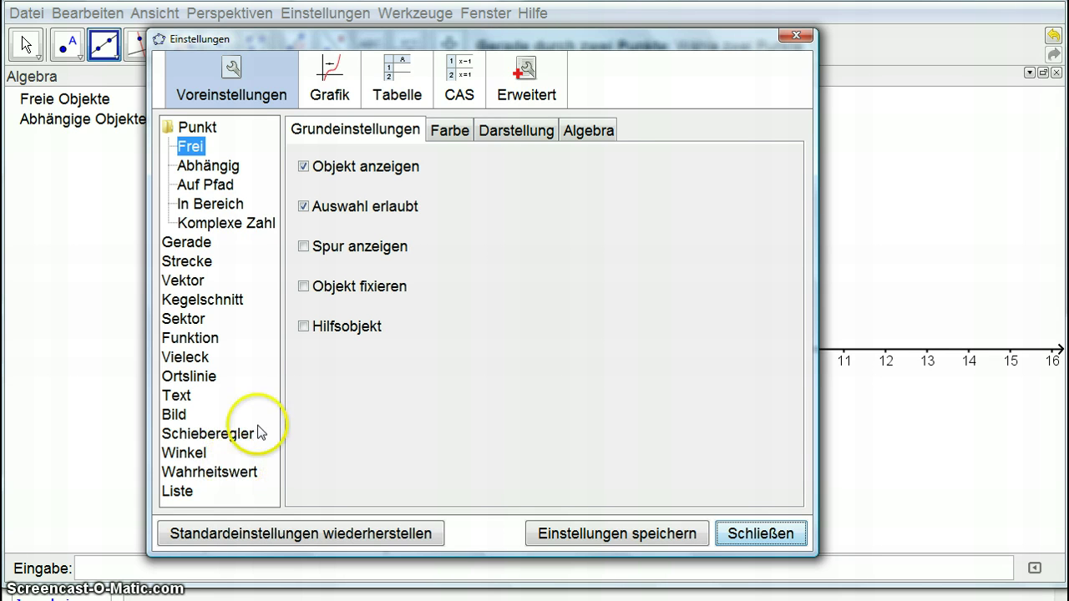
pyautogui.click(206, 130)
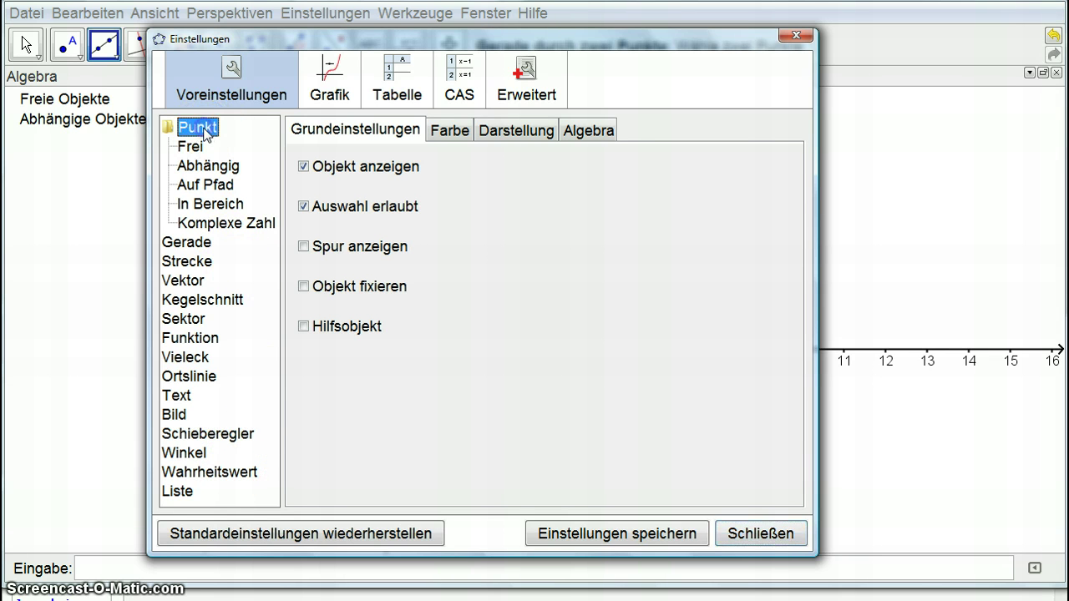
pyautogui.click(460, 134)
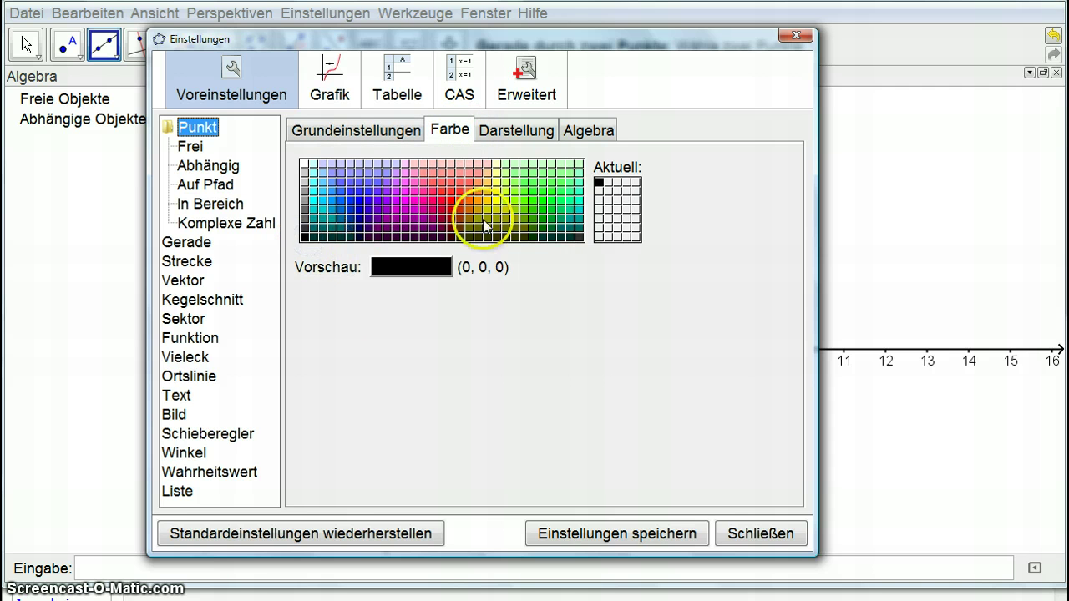
pyautogui.click(519, 132)
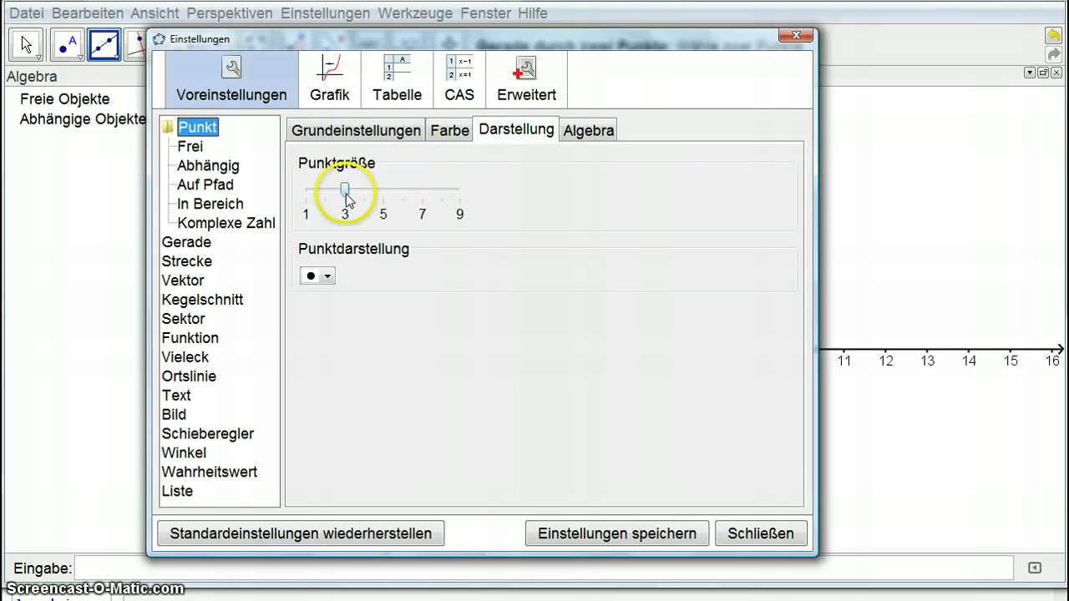
pyautogui.moveTo(348, 197); pyautogui.dragTo(351, 192)
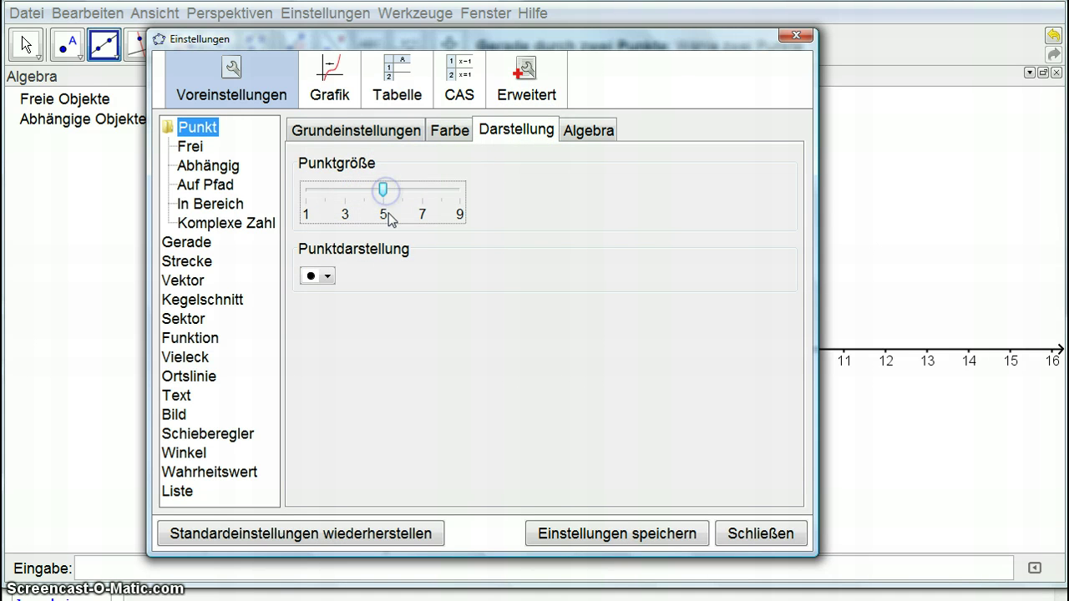
pyautogui.click(327, 276)
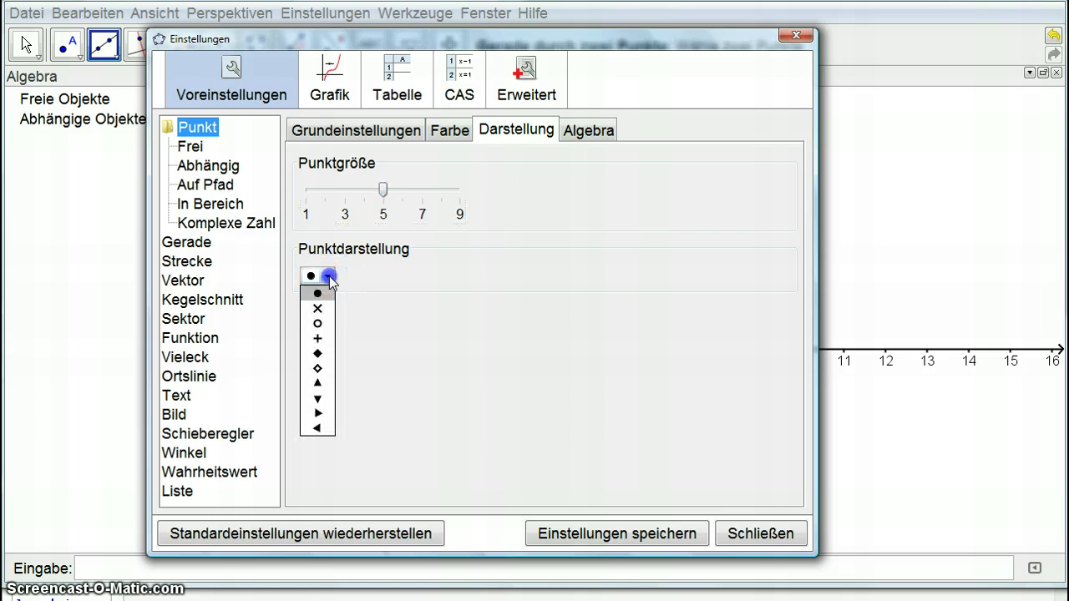
pyautogui.click(319, 309)
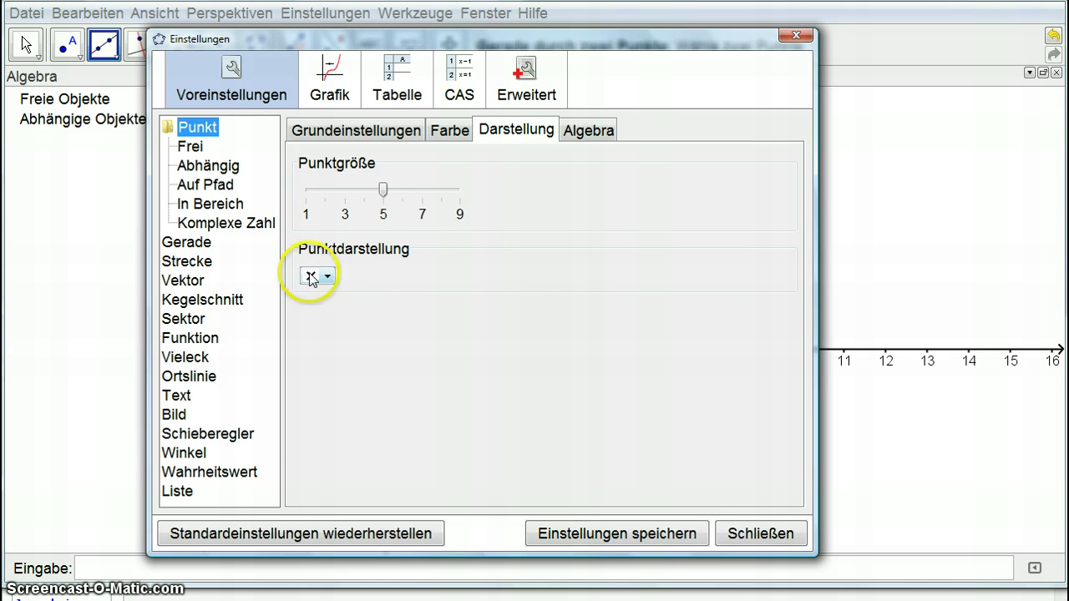
# - Set the default for lines (Gerade) to blue (51, 51, 255) with a line thickness of 5
pyautogui.click(187, 243)
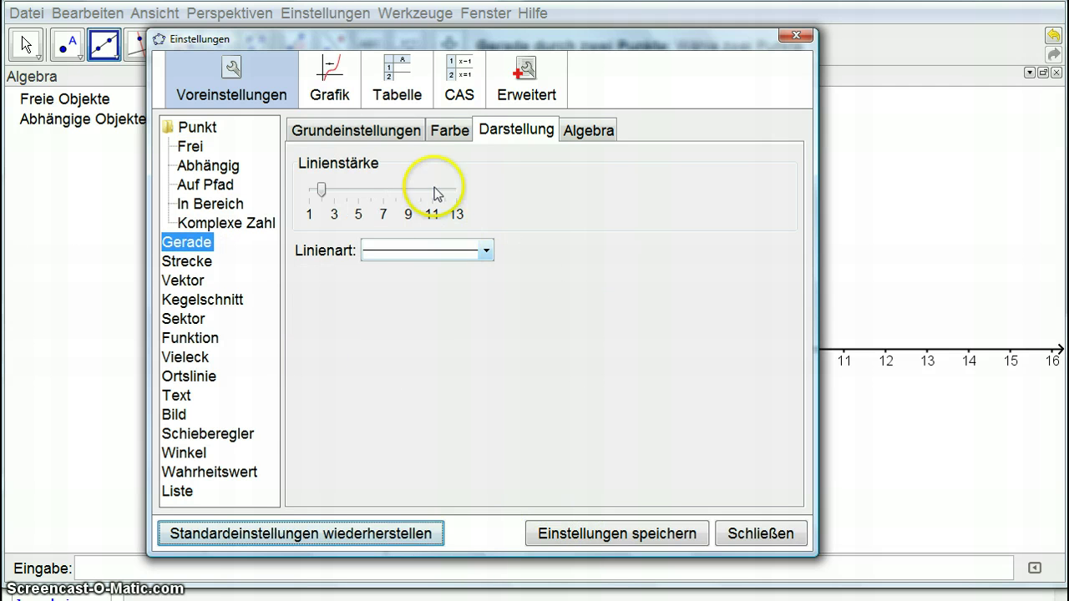
pyautogui.click(449, 134)
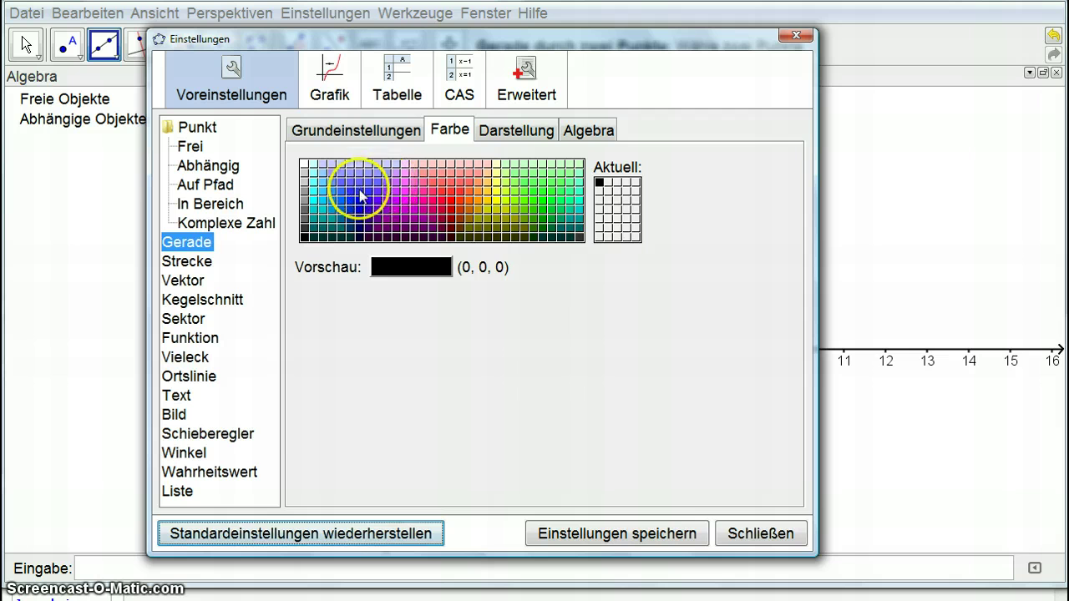
pyautogui.click(361, 195)
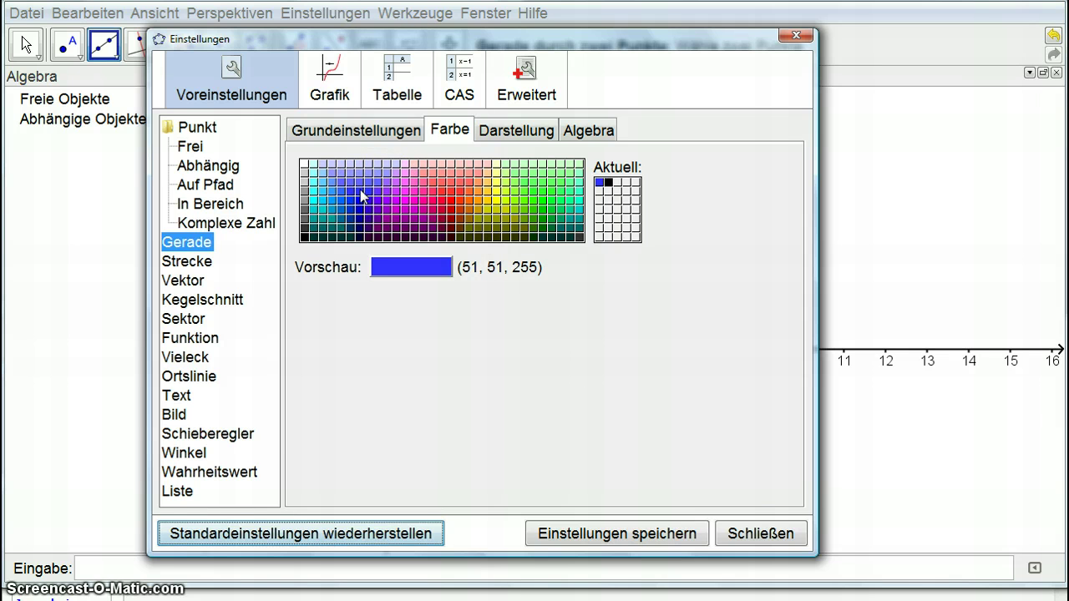
pyautogui.click(493, 130)
pyautogui.click(355, 196)
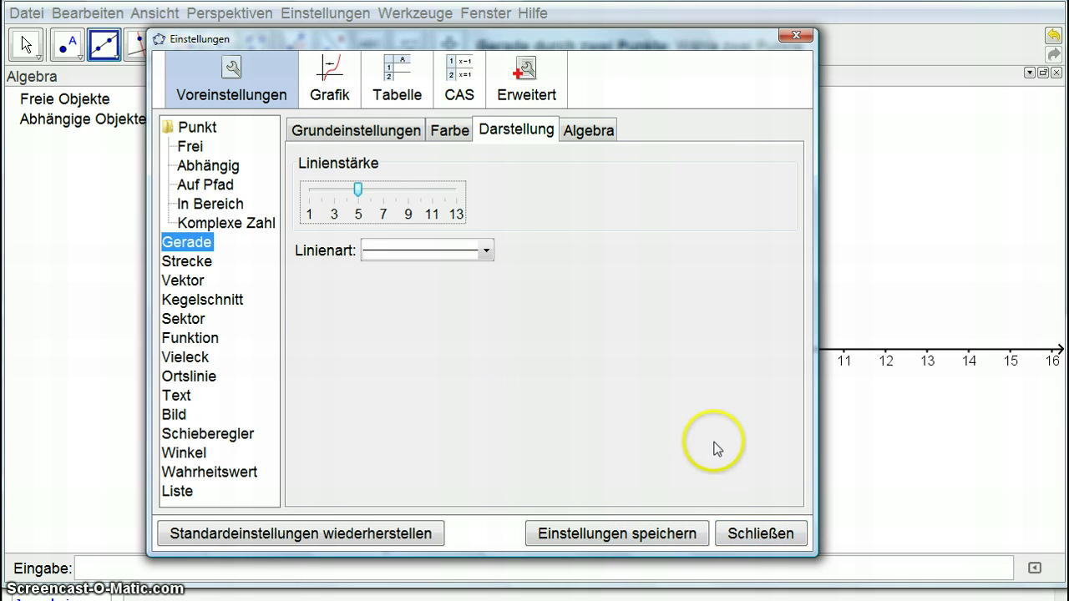
# - Close the settings and place four free points at about (-1.66, 2.52), (5.26, 4.32), (8.72, 3.38) and (2.24, 2.86)
pyautogui.click(773, 543)
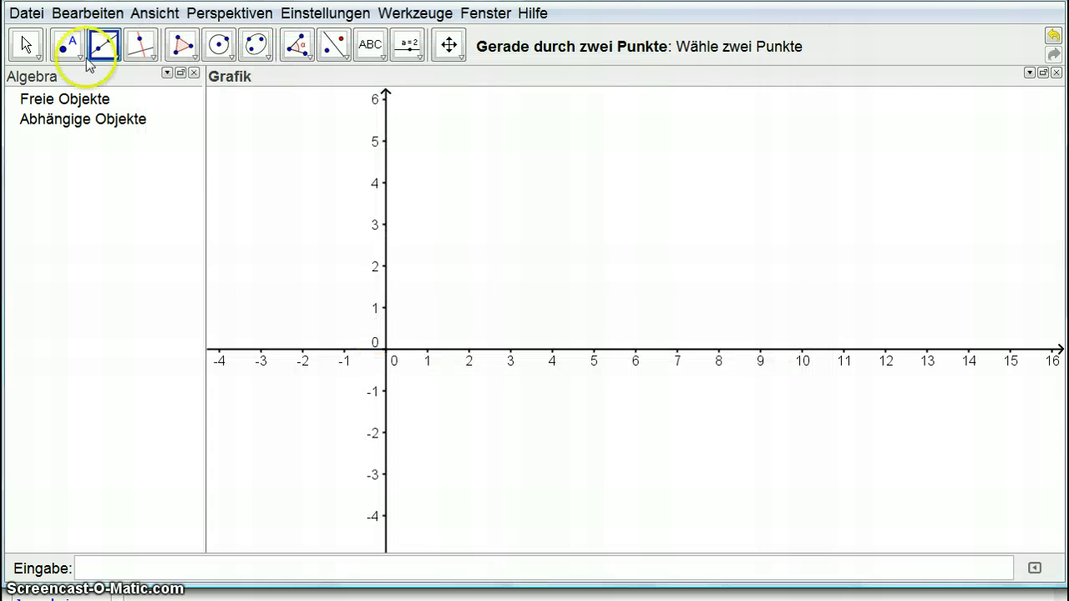
pyautogui.click(69, 46)
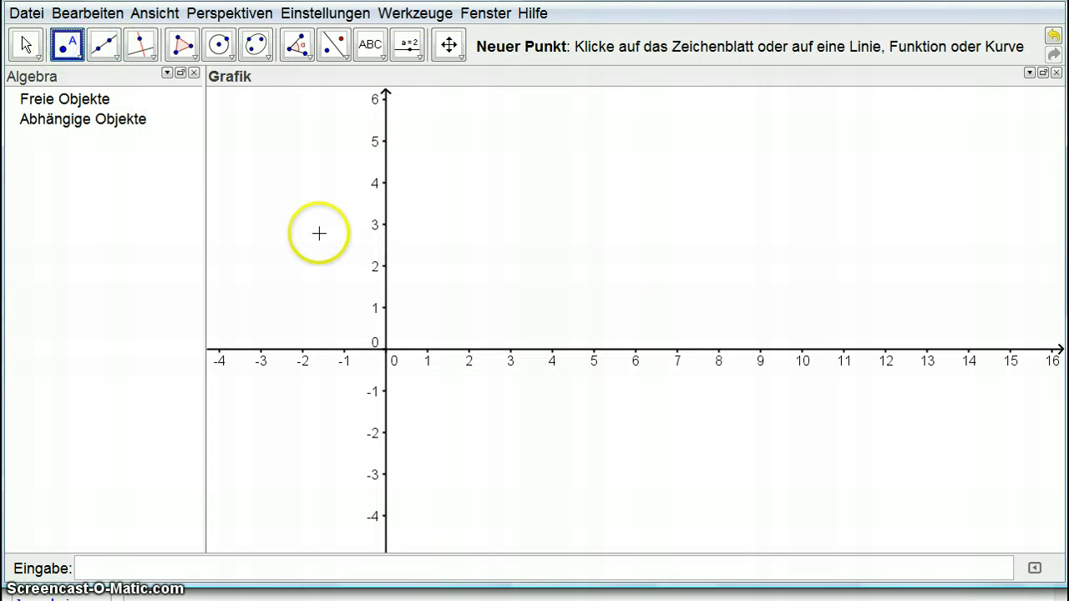
pyautogui.click(316, 244)
pyautogui.click(605, 168)
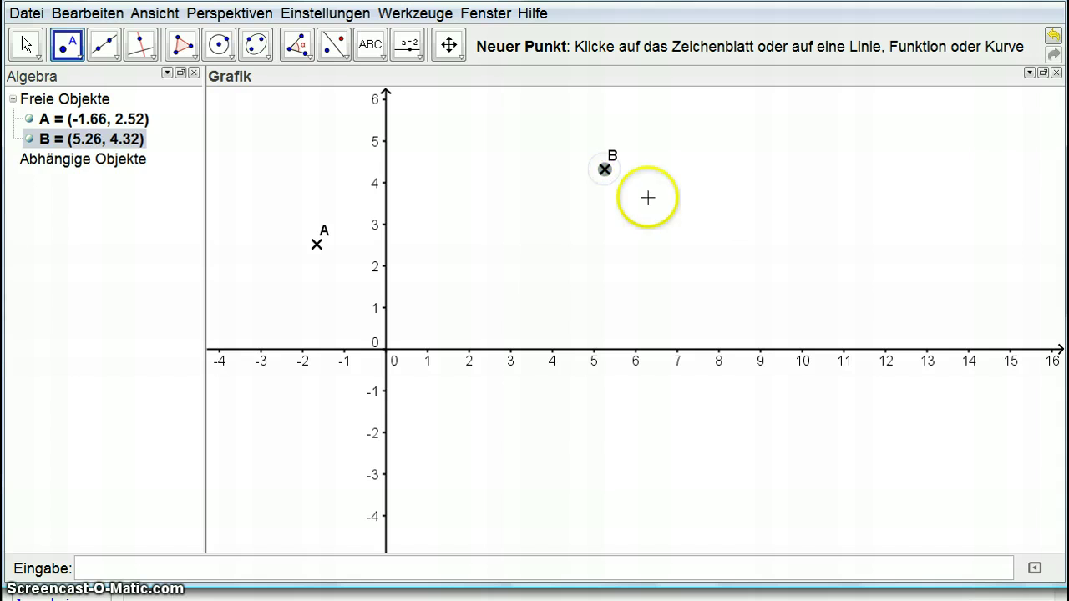
pyautogui.click(749, 208)
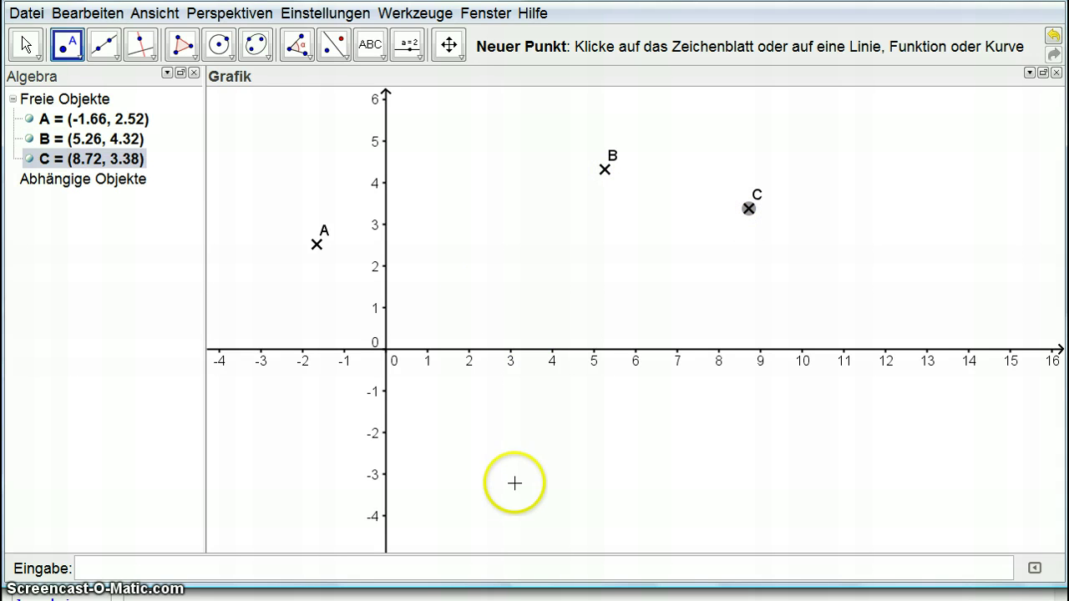
pyautogui.click(478, 230)
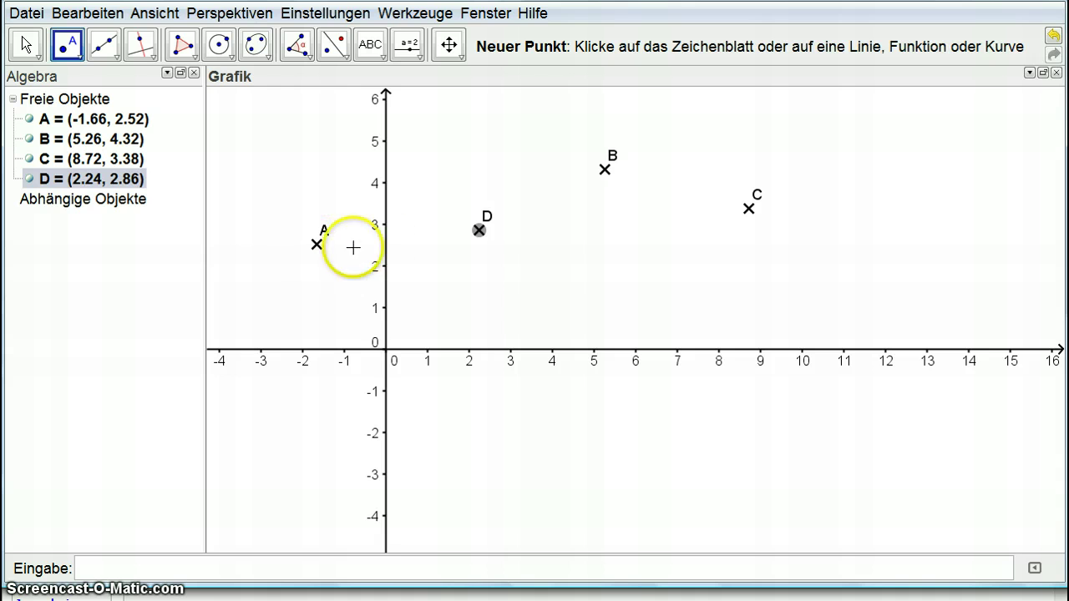
# - Draw a line through points A and D and select its equation in the algebra list
pyautogui.click(104, 44)
pyautogui.click(317, 246)
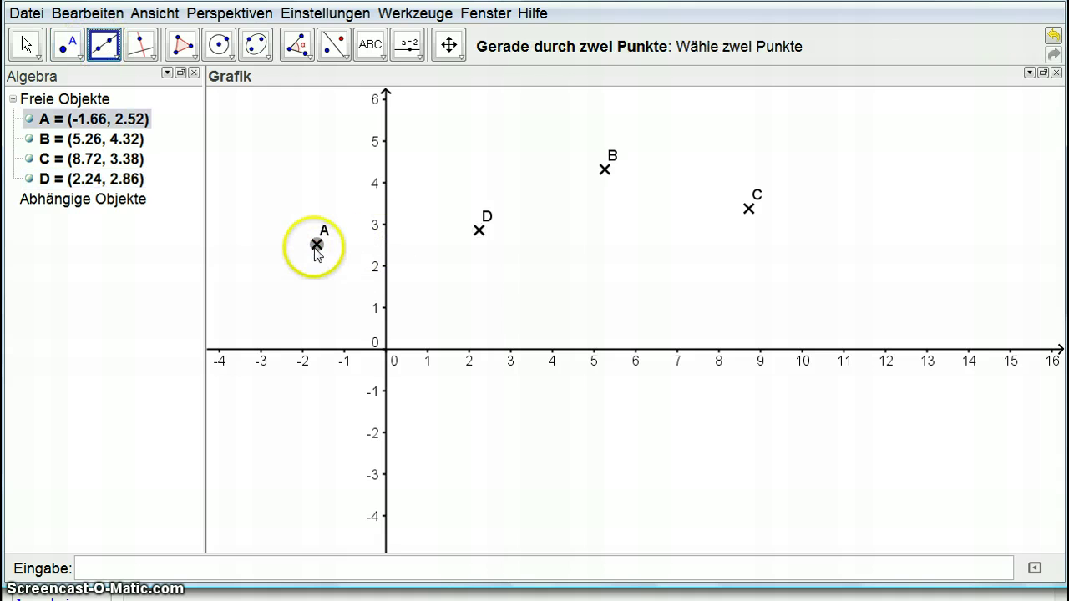
pyautogui.click(478, 230)
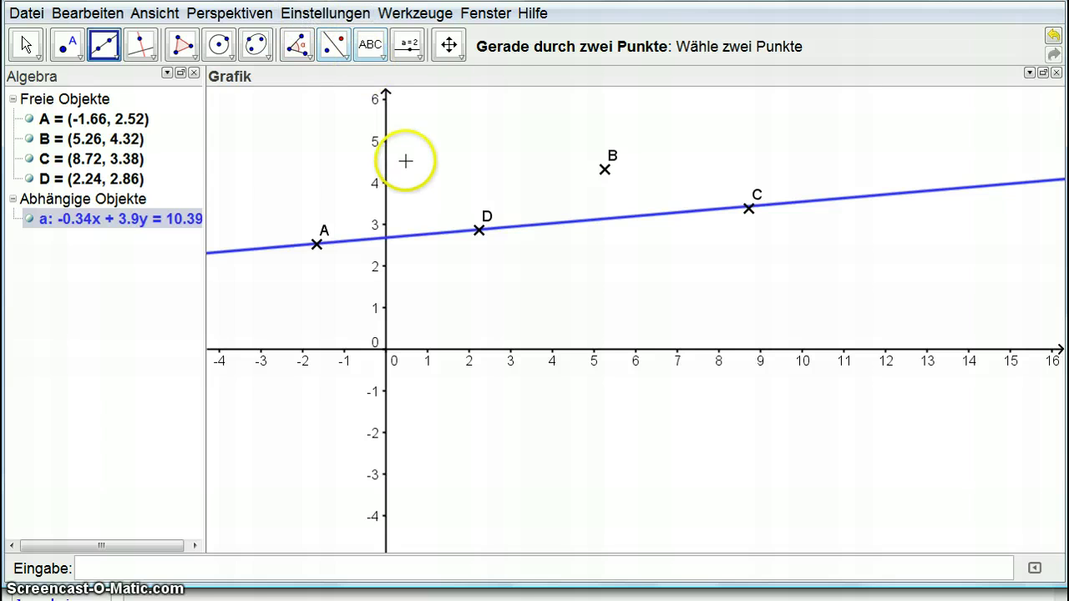
pyautogui.click(144, 224)
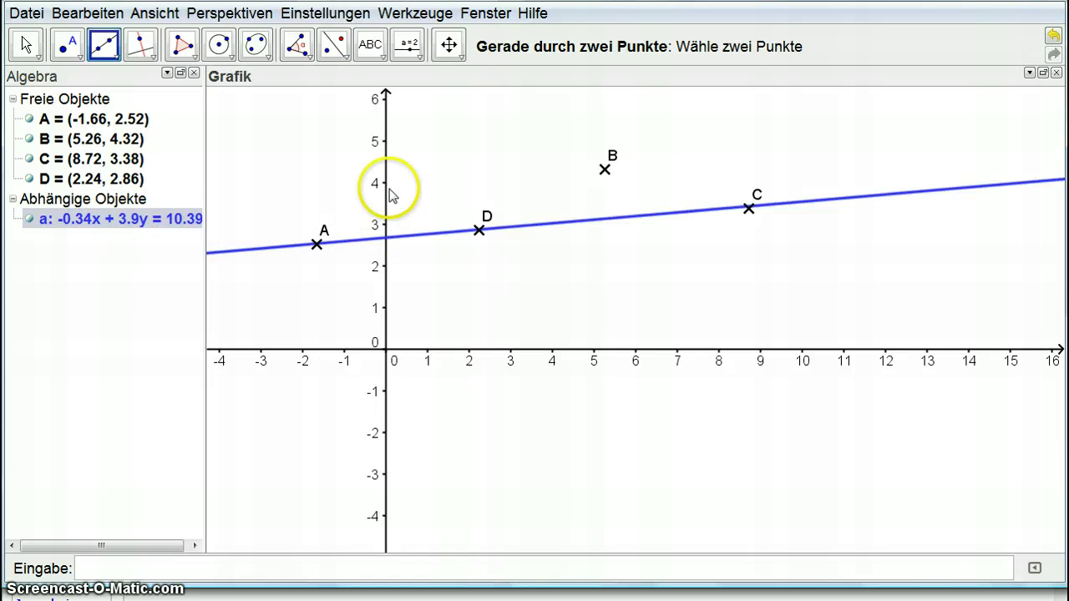
# - Set the default equation form for lines (Gerade) to y = m x + t and close the settings
pyautogui.click(332, 13)
pyautogui.click(387, 191)
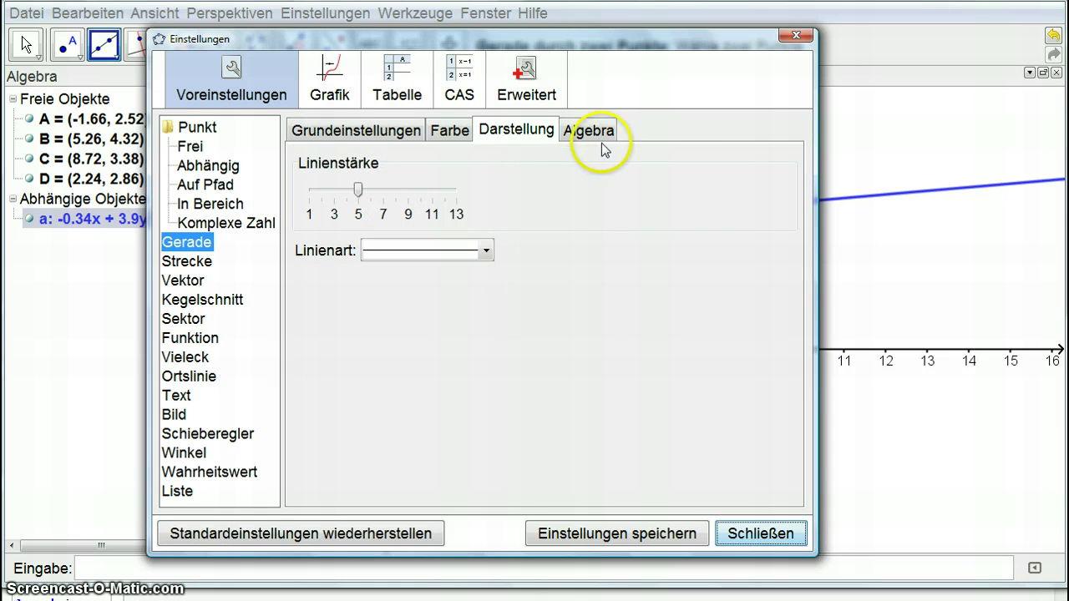
pyautogui.click(592, 132)
pyautogui.click(508, 172)
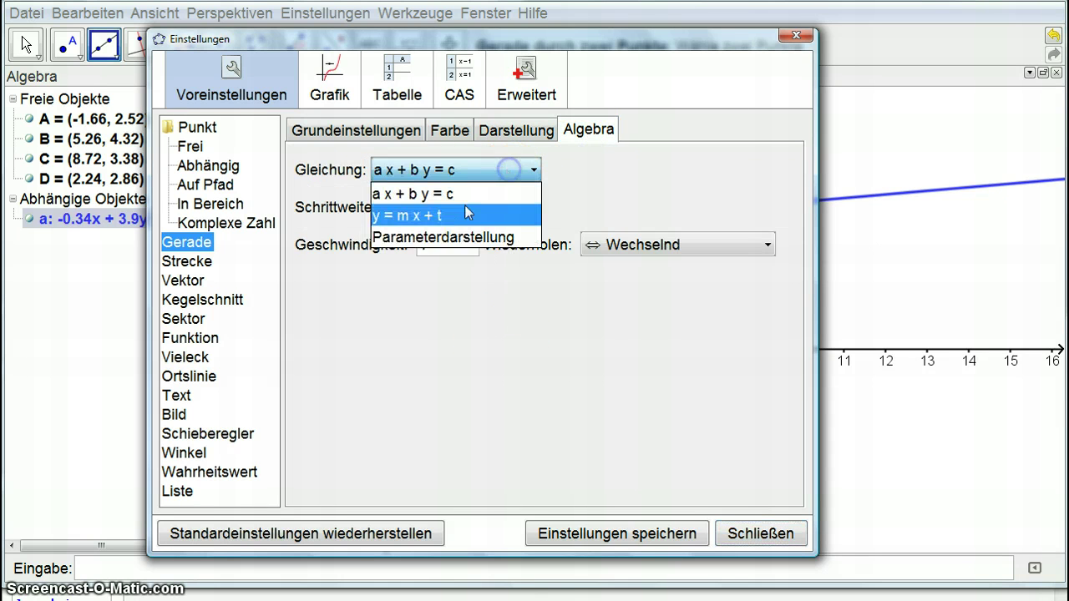
pyautogui.click(440, 217)
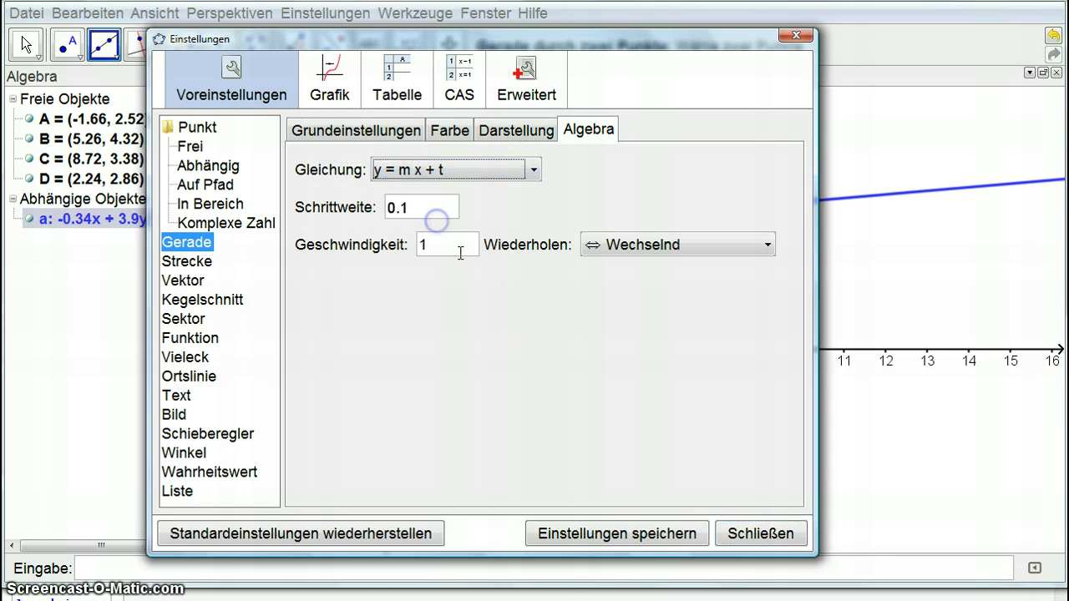
pyautogui.click(762, 535)
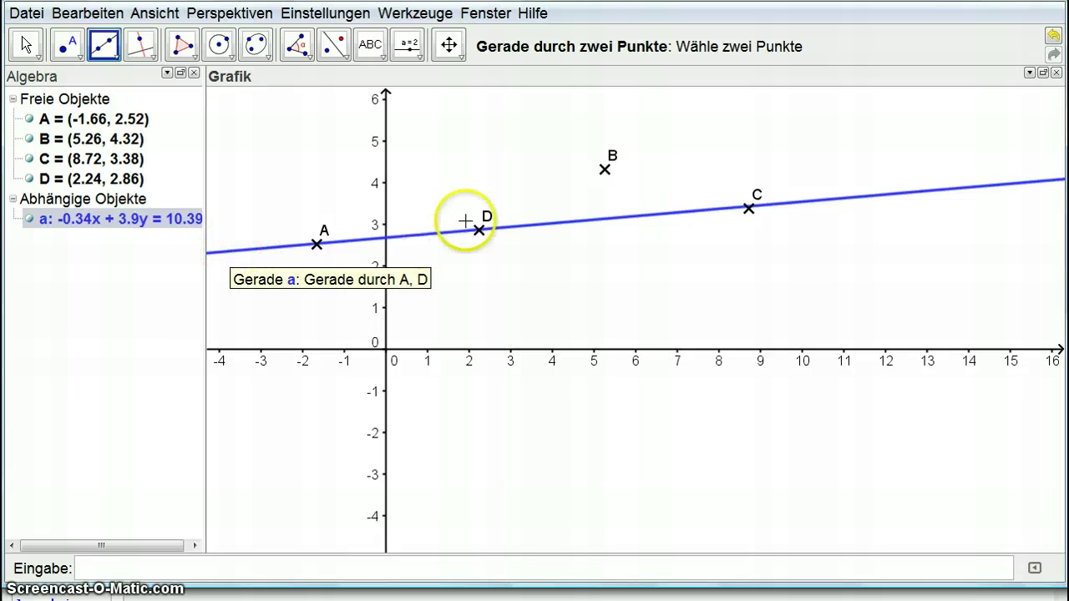
# - Turn on name labels for all new objects (Alle neuen Objekte) and draw a line through points B and C
pyautogui.click(336, 13)
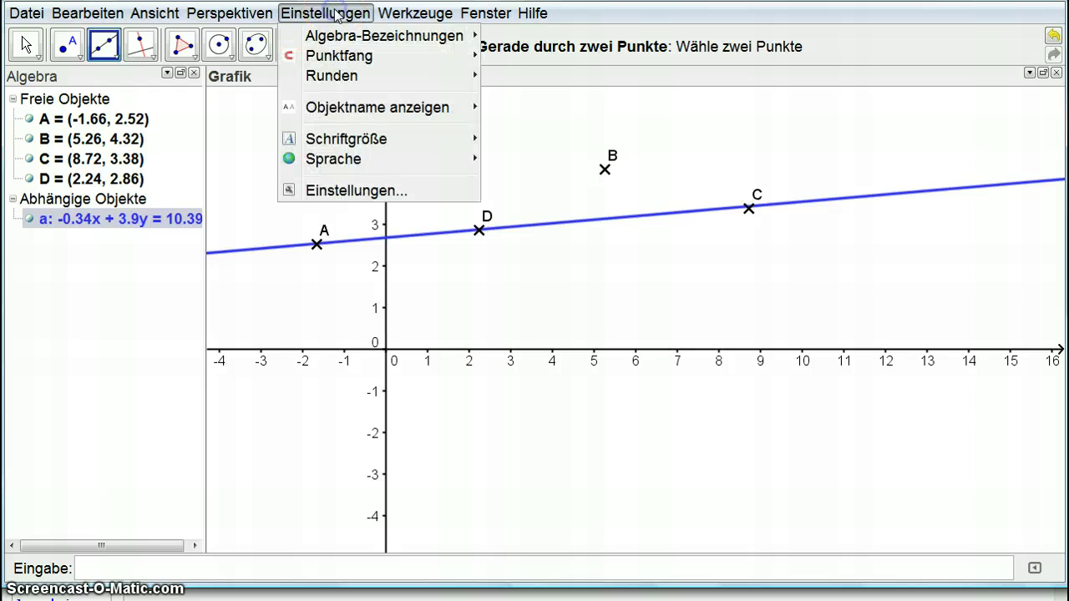
pyautogui.moveTo(388, 111)
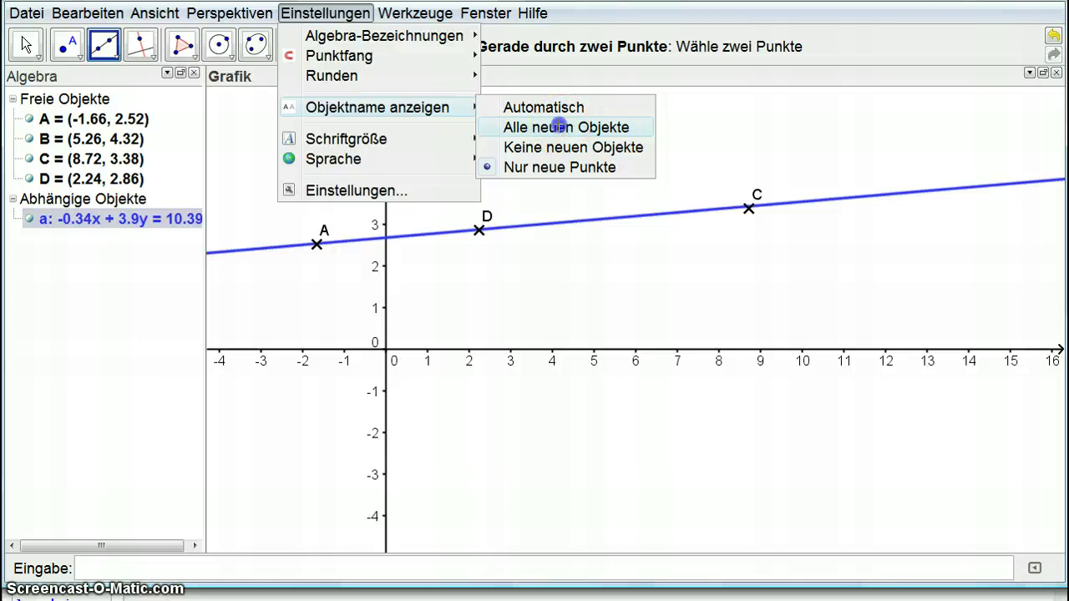
pyautogui.click(557, 126)
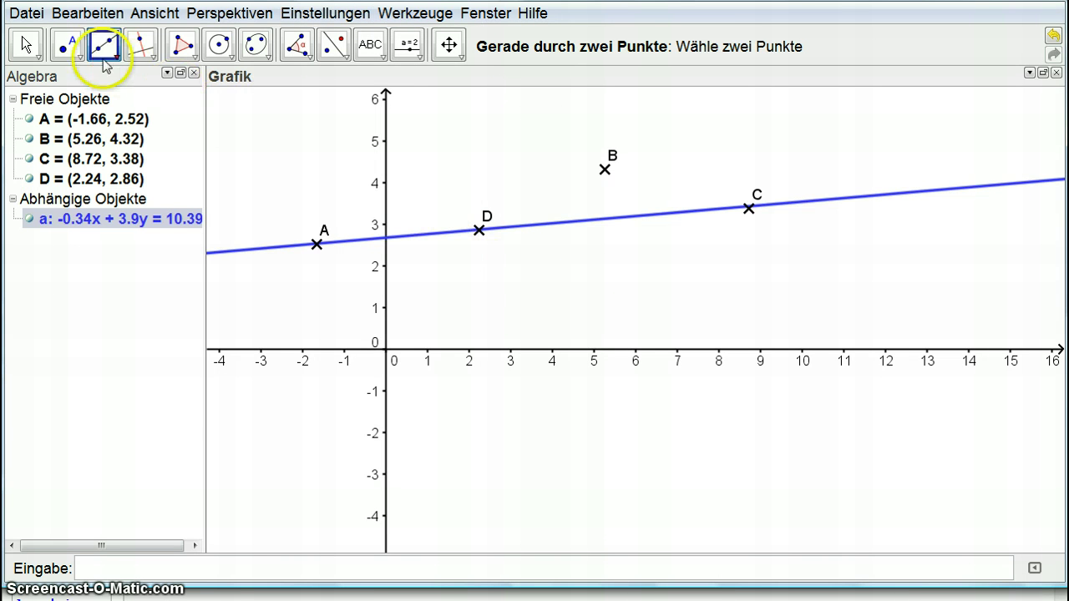
pyautogui.click(605, 169)
pyautogui.click(748, 208)
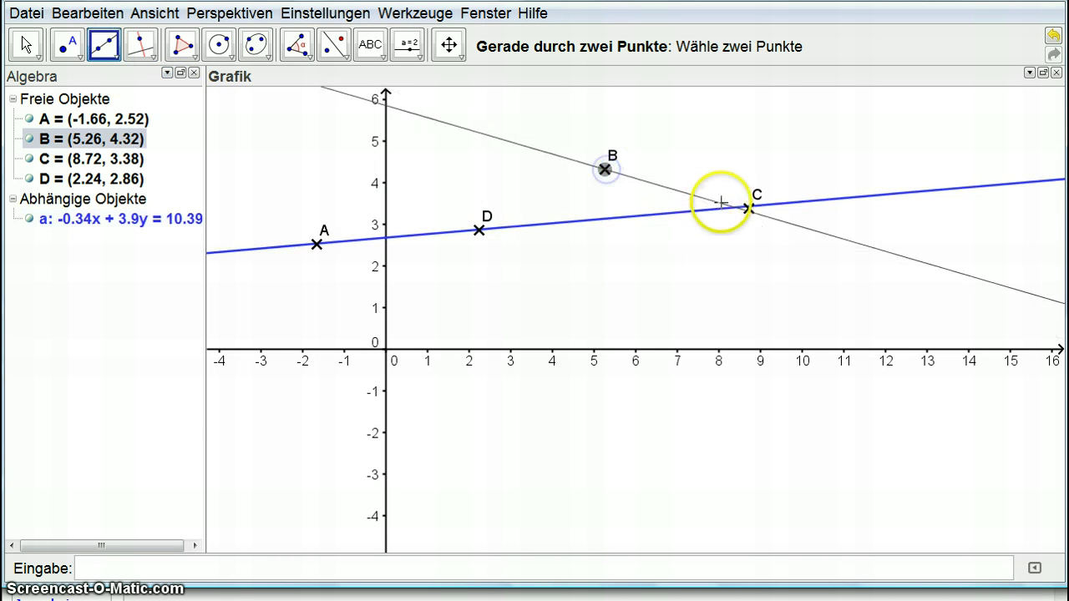
pyautogui.click(748, 208)
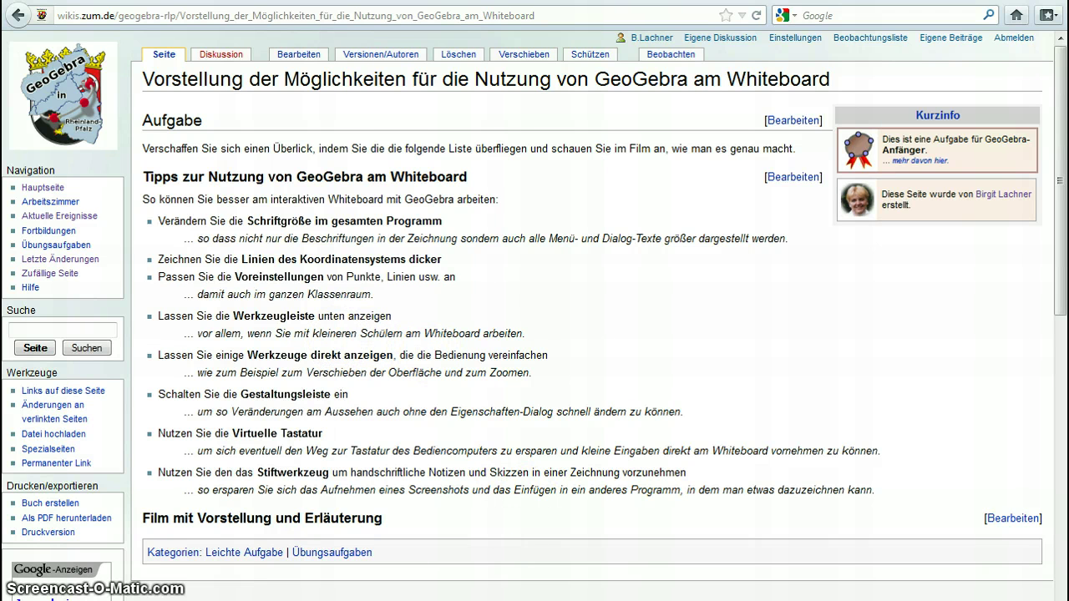
# - Return from the wiki page to GeoGebra and turn off showing the tool bar above the drawing (oben anzeigen)
pyautogui.hotkey('alt', 'Tab')
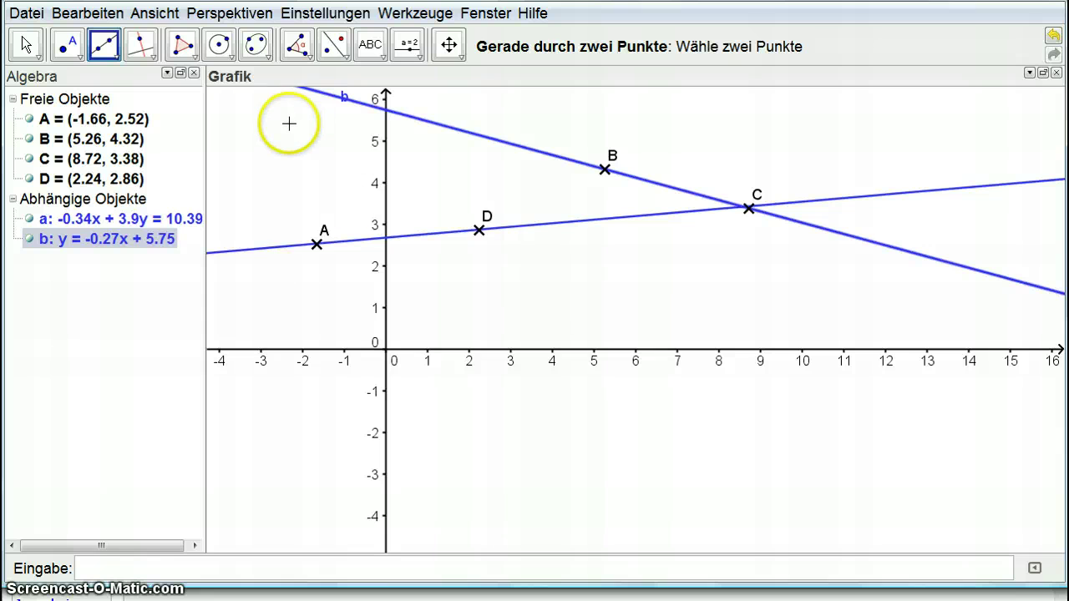
pyautogui.click(156, 13)
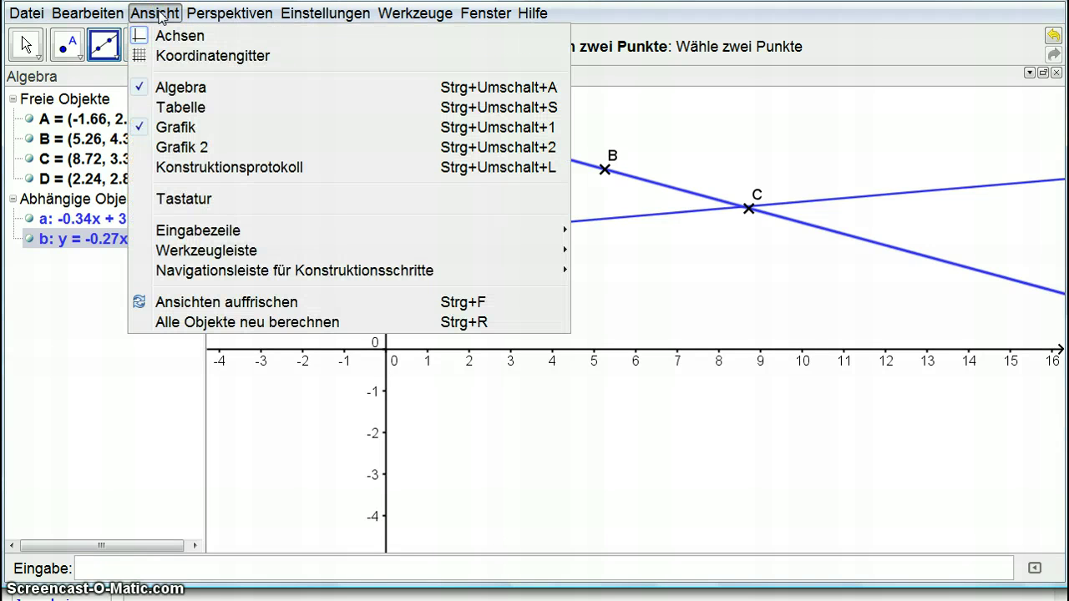
pyautogui.moveTo(240, 253)
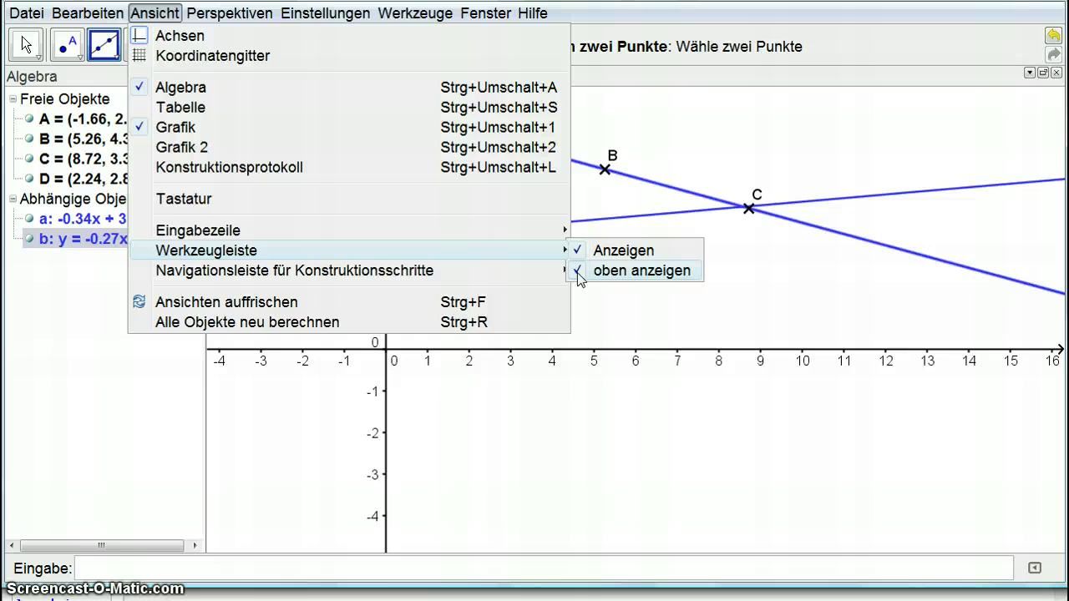
pyautogui.click(635, 270)
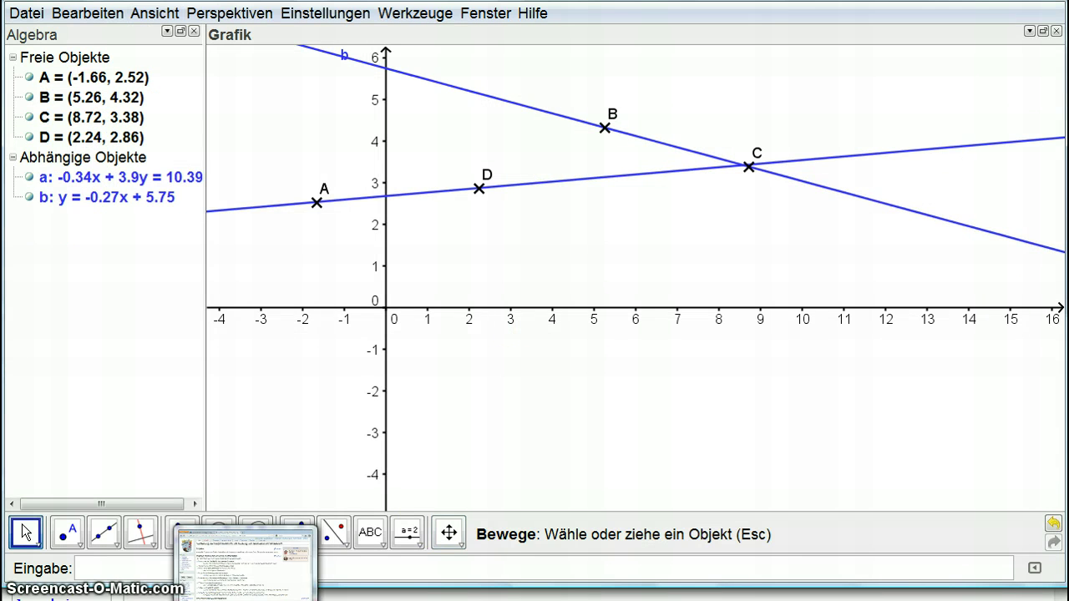
# - Switch to the wiki page to read the tip on showing tools directly, and return to GeoGebra
pyautogui.click(246, 558)
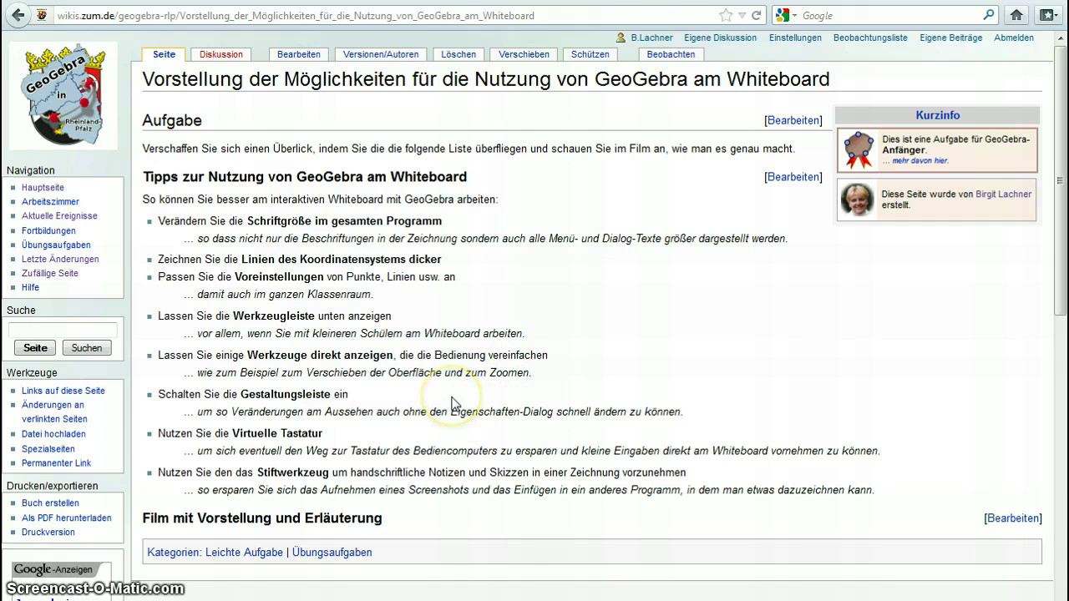
pyautogui.moveTo(512, 600)
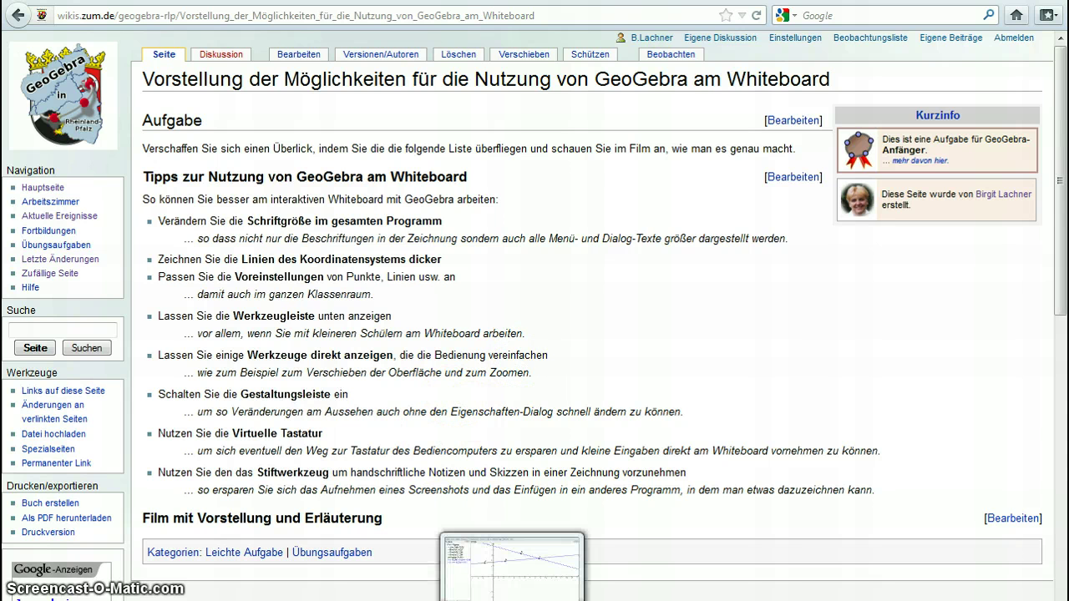
pyautogui.click(512, 569)
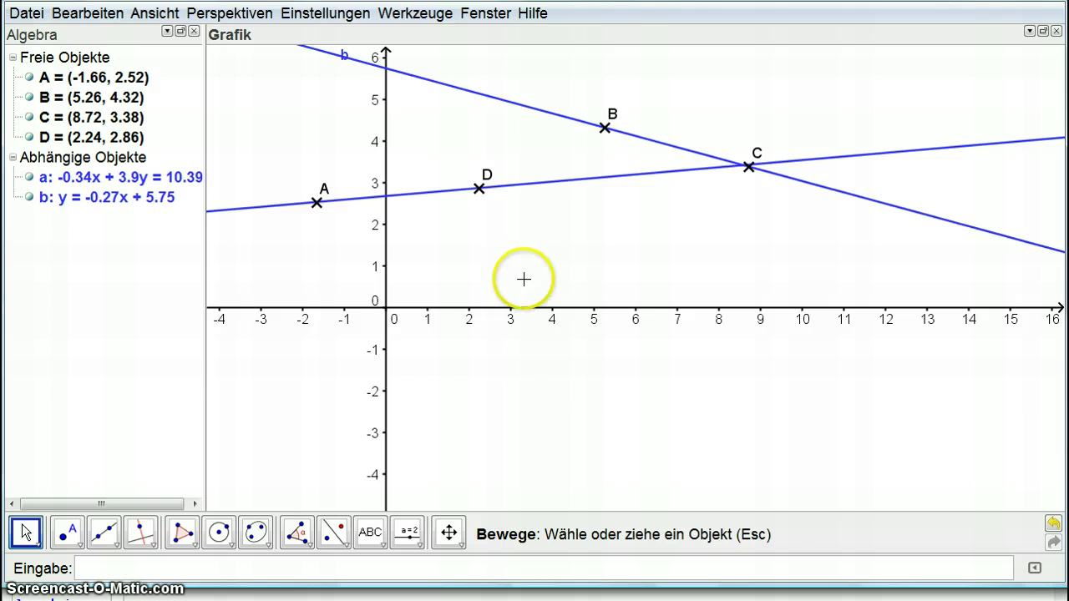
# - Zoom the drawing sheet in and out and stretch the scale of the x-axis slightly
pyautogui.click(575, 234)
pyautogui.click(613, 262)
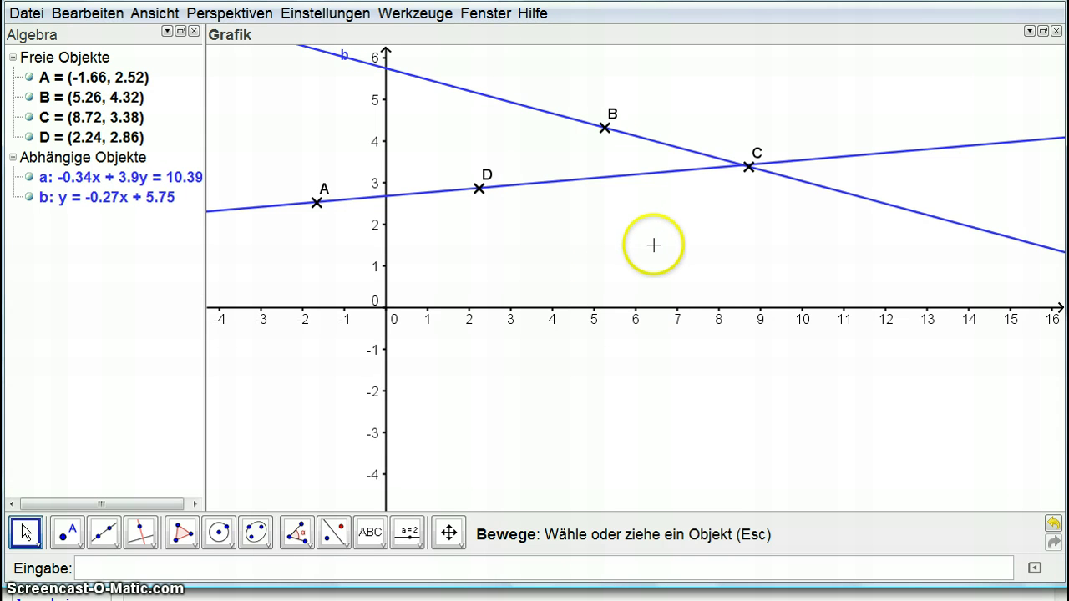
pyautogui.moveTo(651, 245); pyautogui.dragTo(675, 232)
pyautogui.scroll(3, 676, 232)
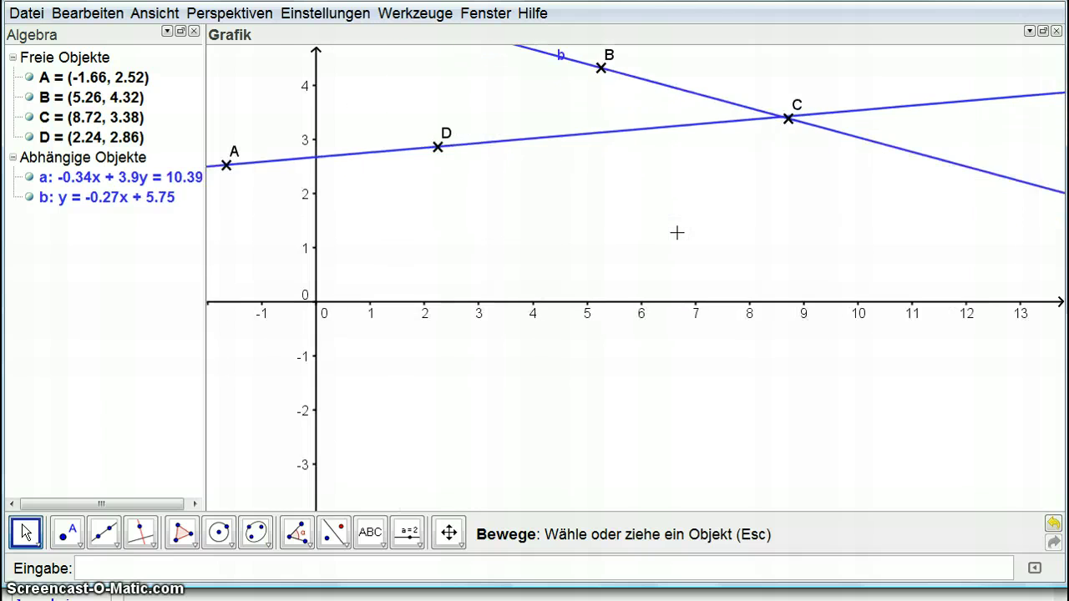
pyautogui.scroll(-5, 677, 233)
pyautogui.scroll(1, 677, 232)
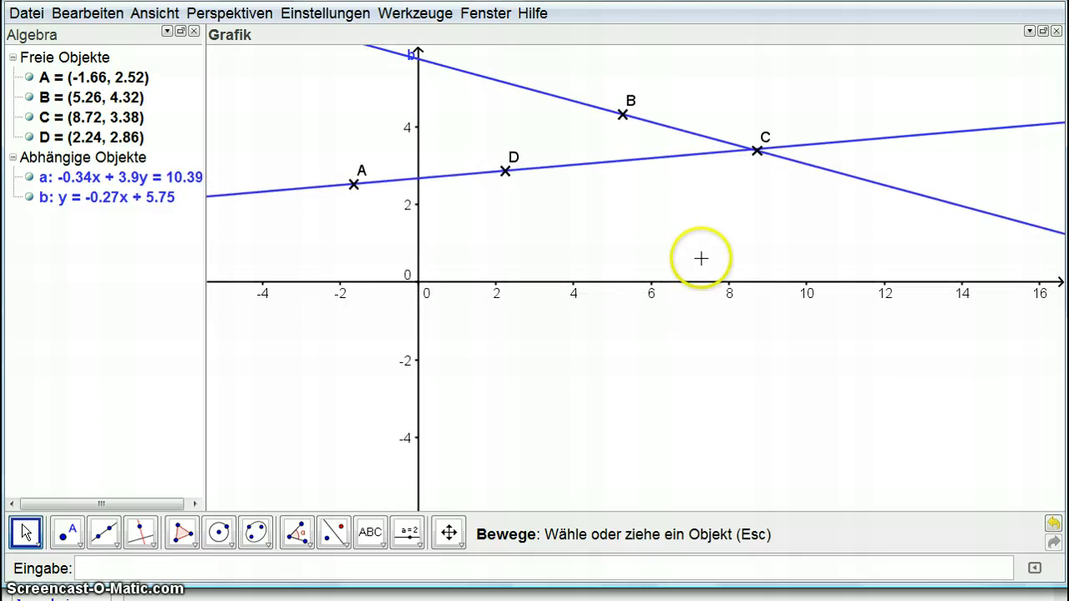
pyautogui.moveTo(687, 279)
pyautogui.mouseDown()
pyautogui.moveTo(787, 284)
pyautogui.moveTo(678, 277)
pyautogui.moveTo(707, 275)
pyautogui.mouseUp()
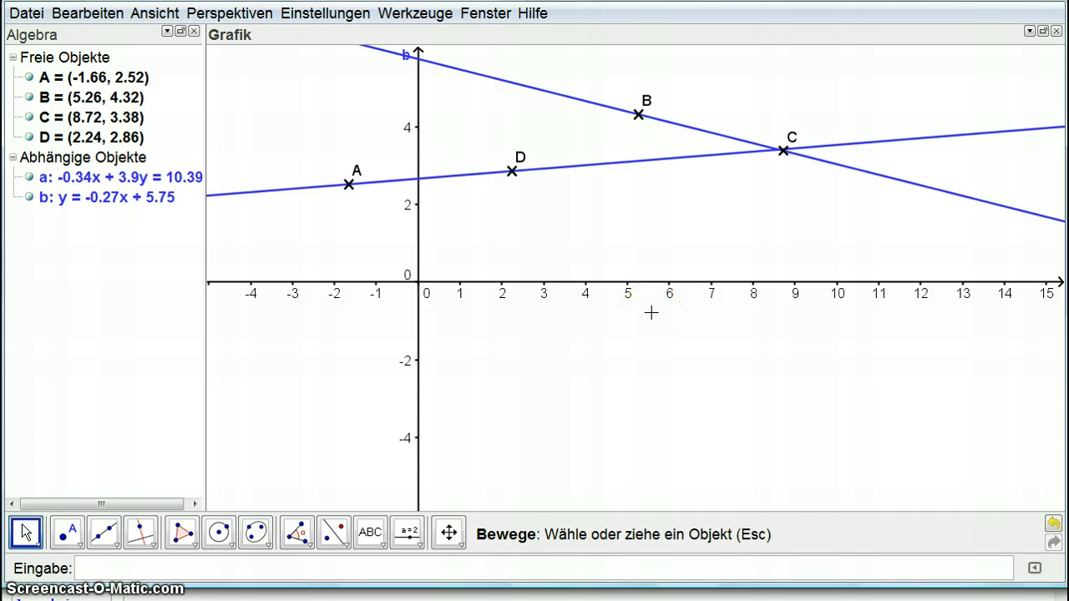
# - Look through the tools grouped under Verschiebe Zeichenblatt and close the list without choosing one
pyautogui.click(461, 544)
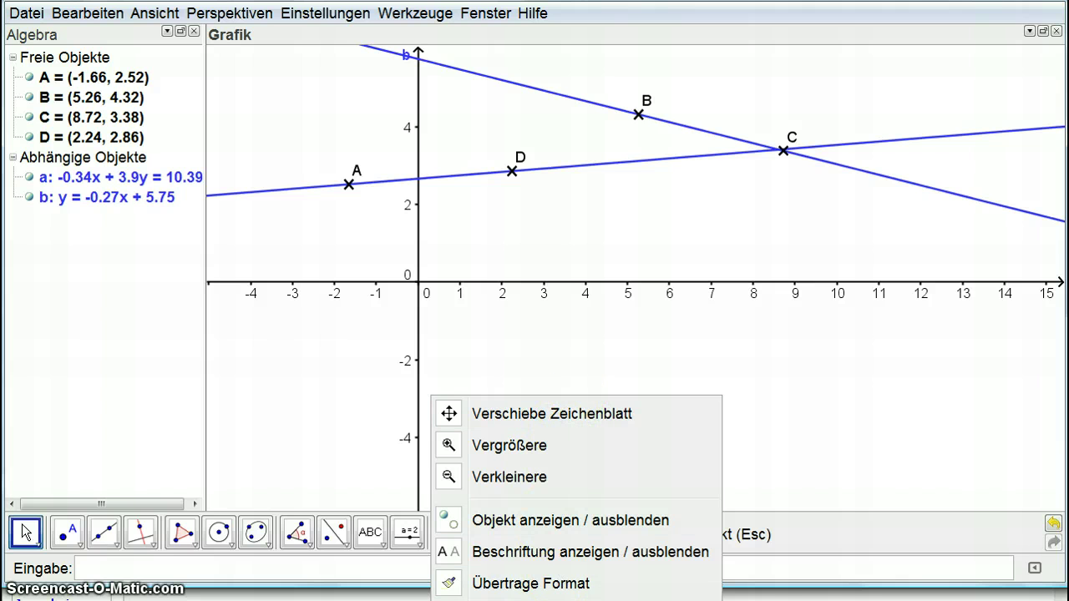
pyautogui.click(769, 446)
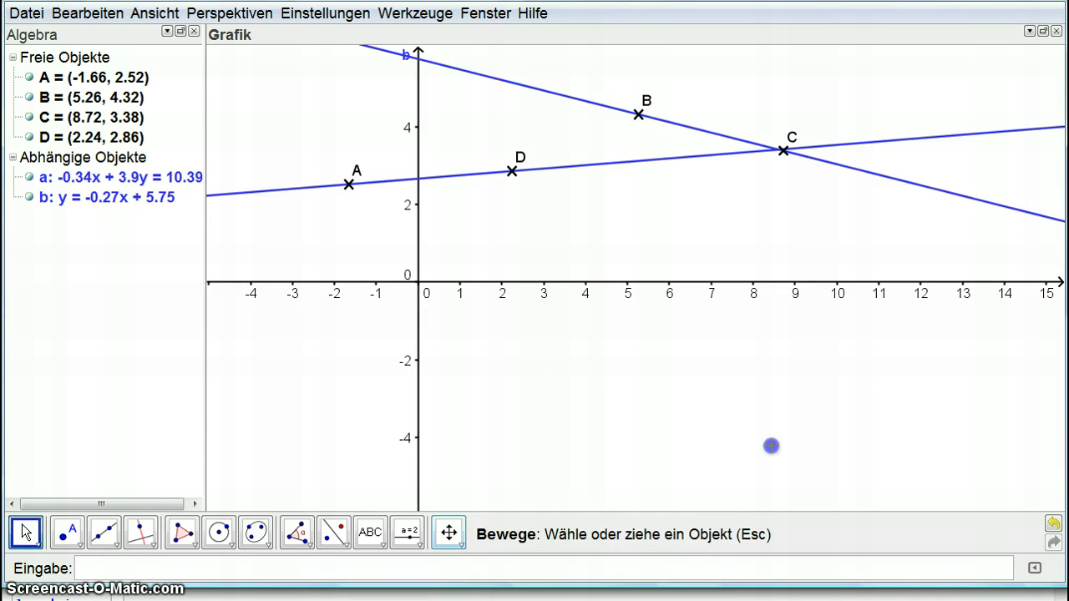
pyautogui.click(504, 245)
# - Open the tool bar customization (Werkzeugleiste anpassen) and look at the tools grouped under Bewege
pyautogui.click(430, 14)
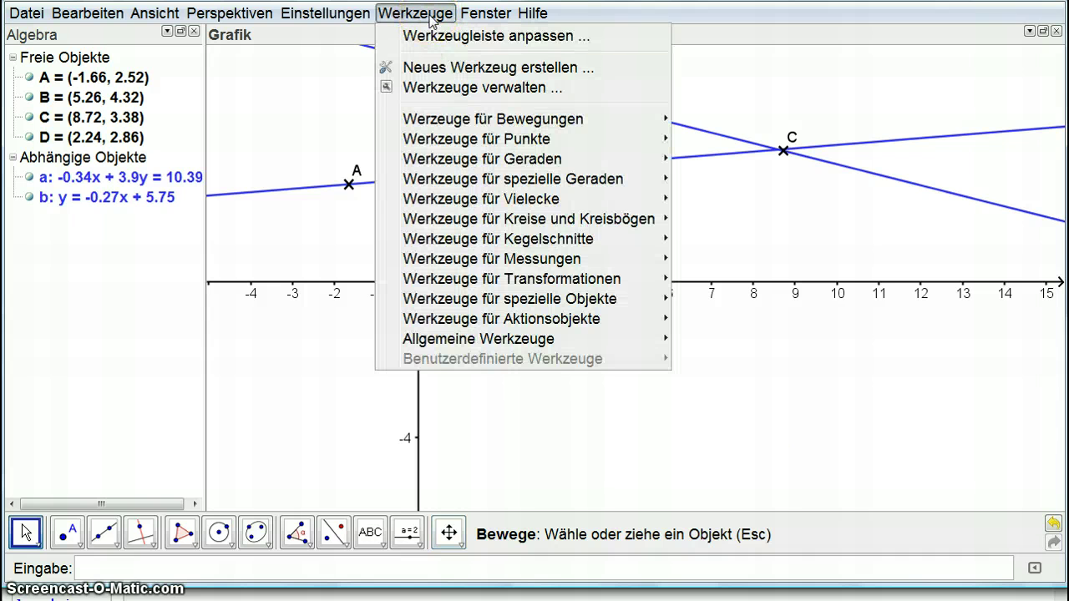
pyautogui.click(429, 36)
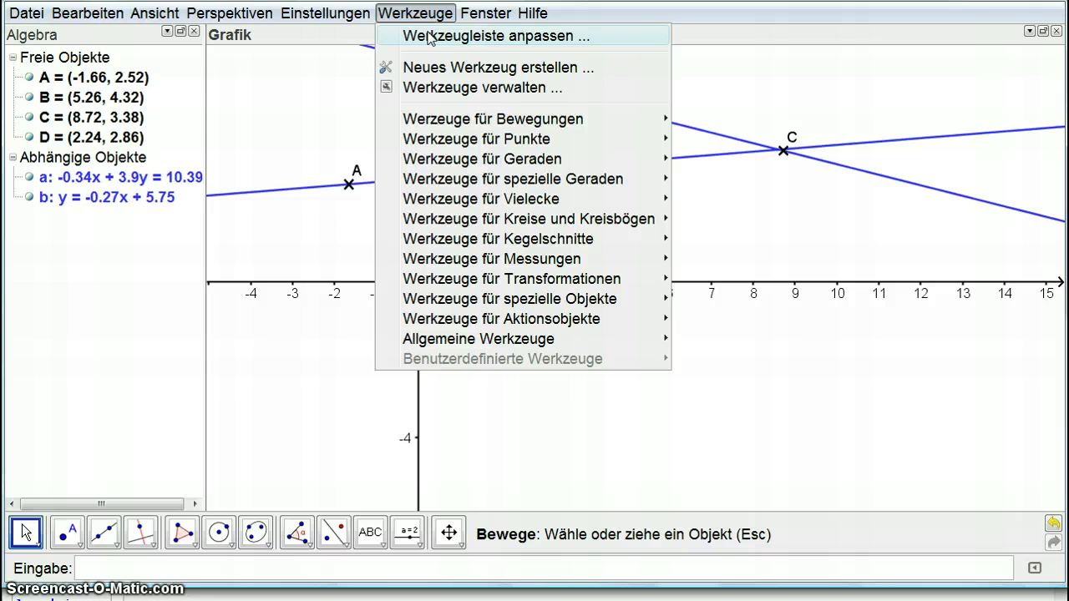
pyautogui.click(430, 36)
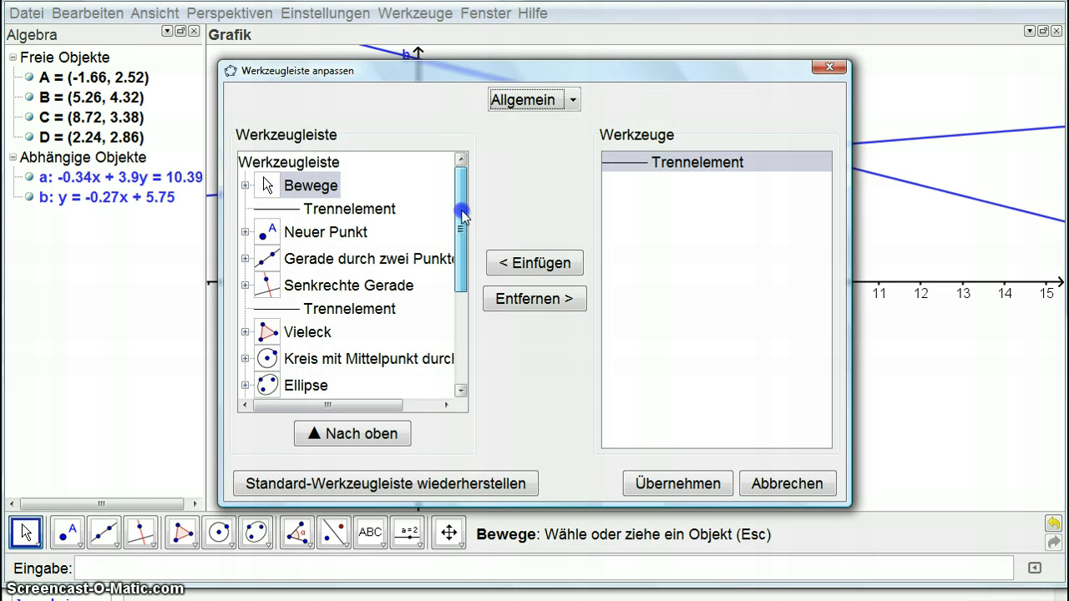
pyautogui.click(242, 188)
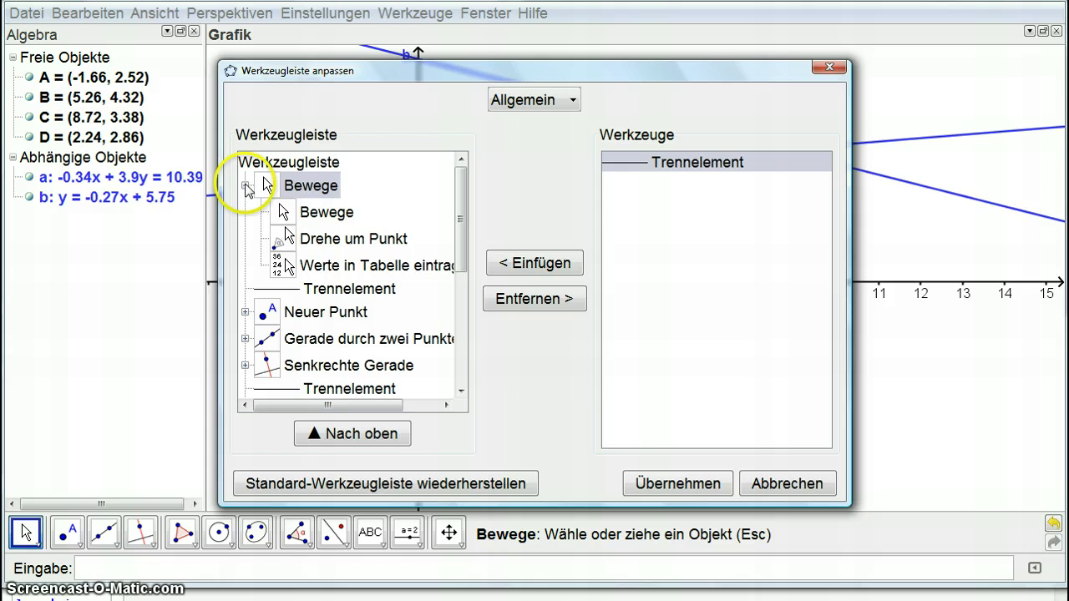
pyautogui.click(246, 189)
# - Remove the Vergrößere and Verkleinere tools from the Verschiebe Zeichenblatt group
pyautogui.scroll(-3, 307, 251)
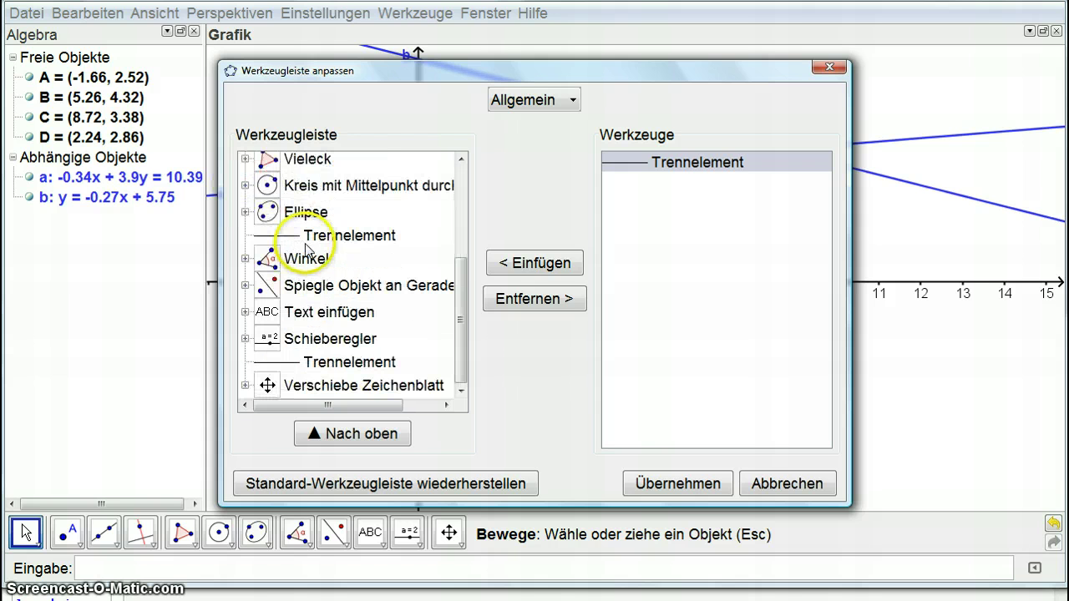
pyautogui.click(244, 385)
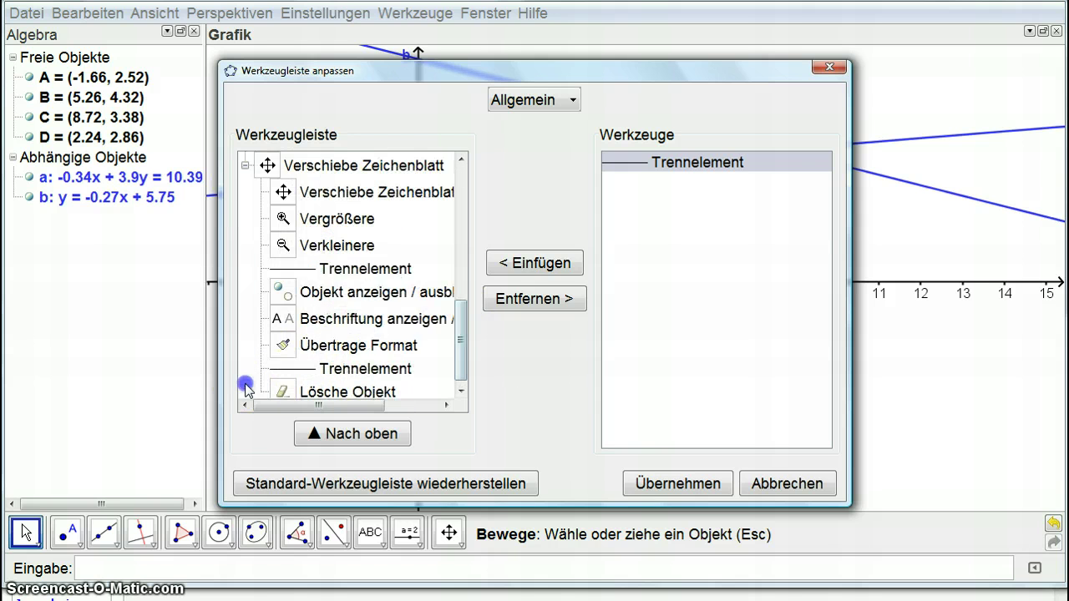
pyautogui.click(334, 222)
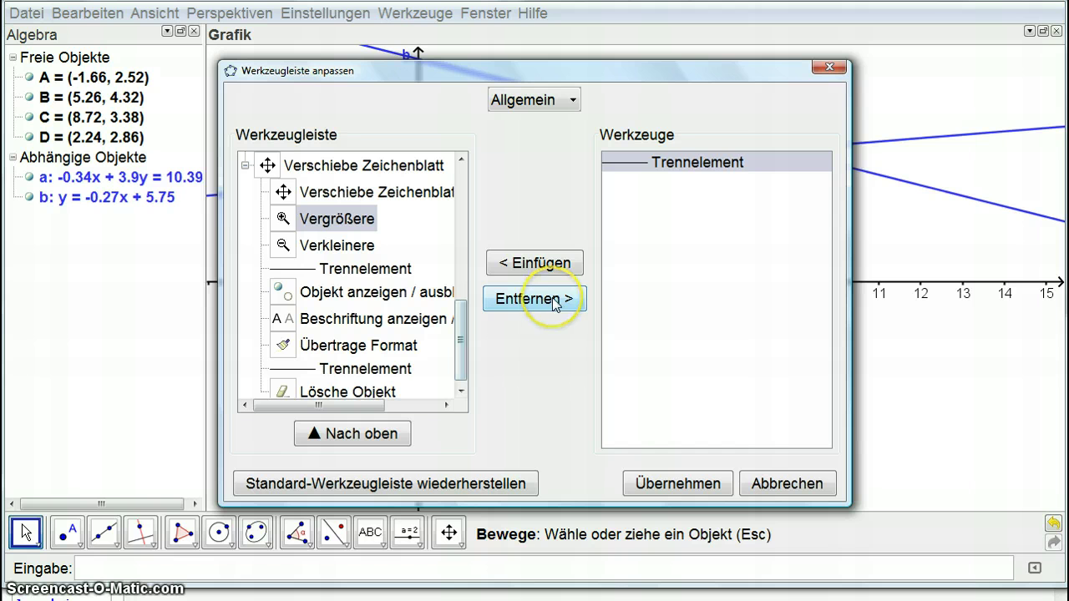
pyautogui.click(556, 302)
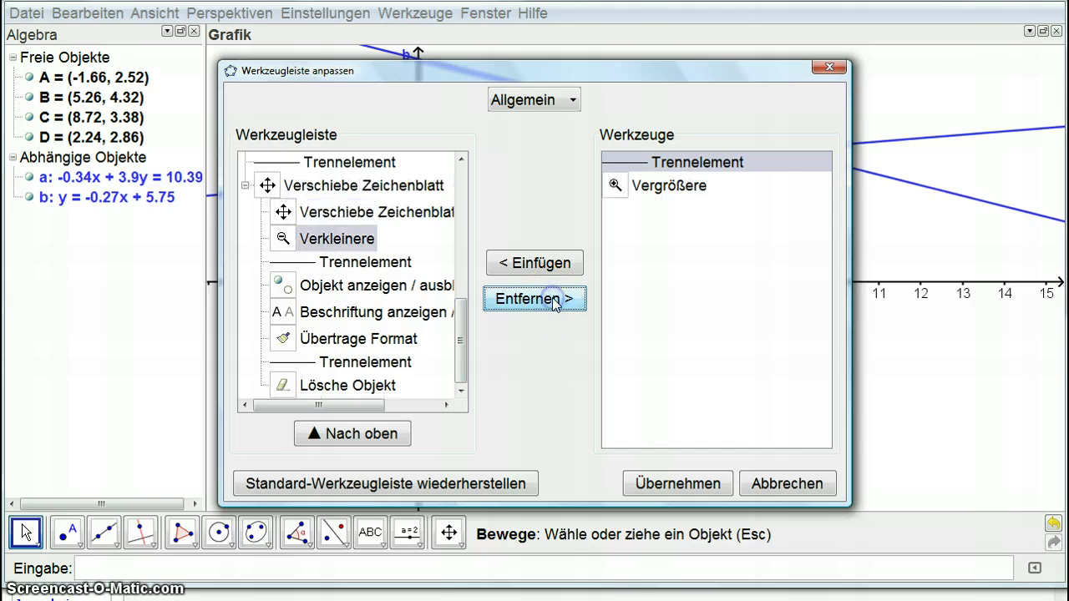
pyautogui.click(571, 299)
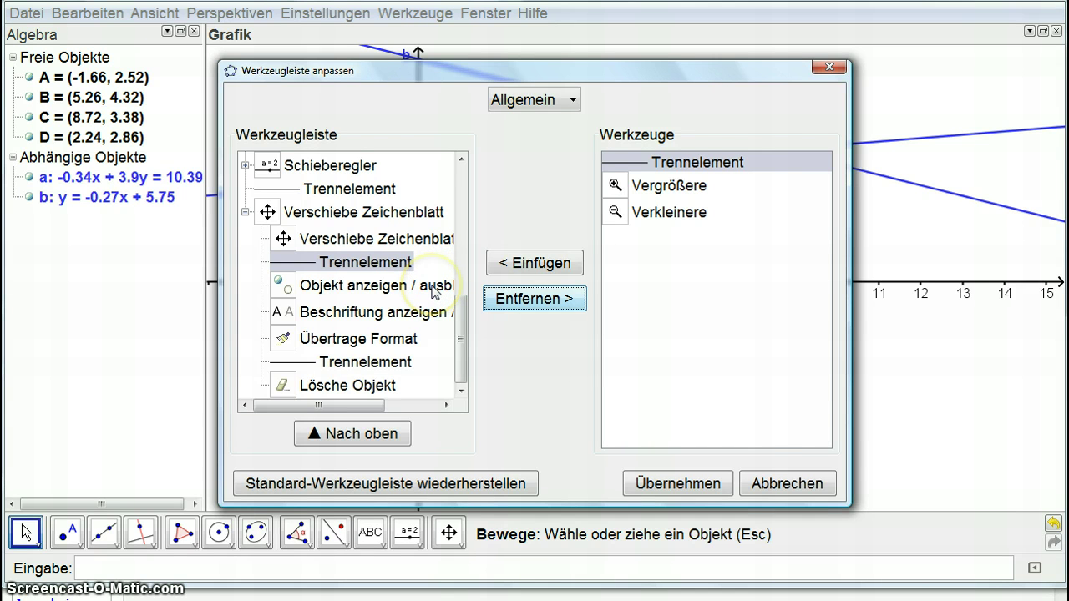
# - Remove the Lösche Objekt and Übertrage Format tools from the Verschiebe Zeichenblatt group
pyautogui.click(368, 338)
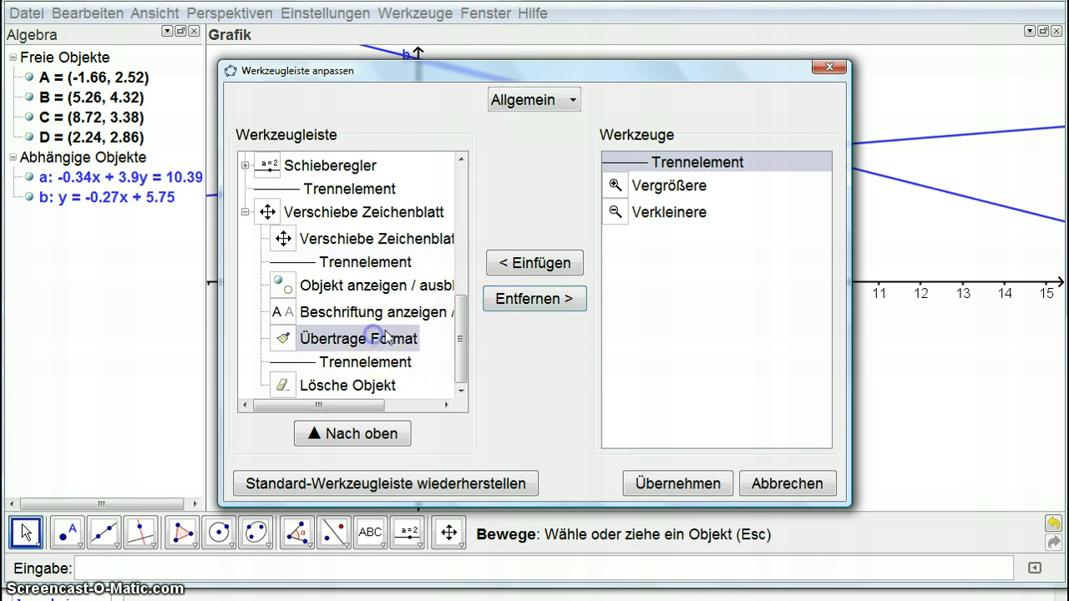
pyautogui.click(397, 386)
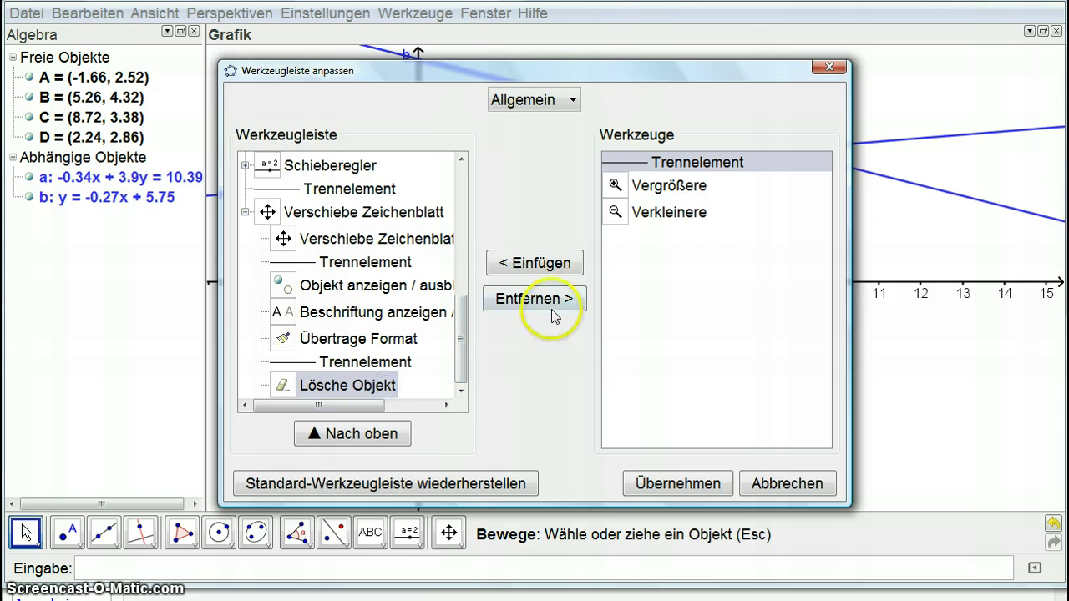
pyautogui.click(552, 302)
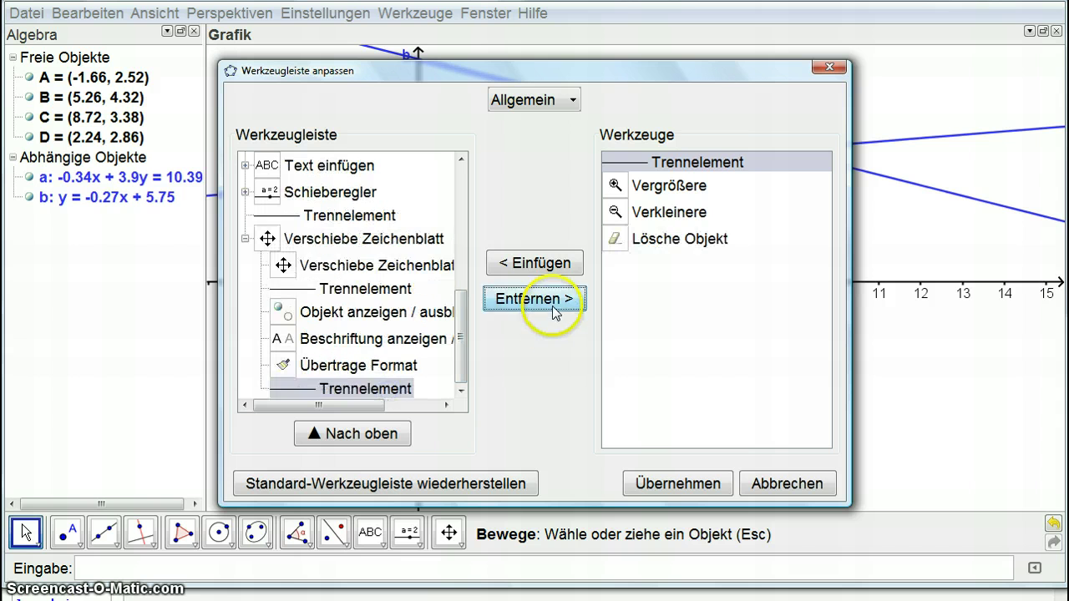
pyautogui.click(389, 369)
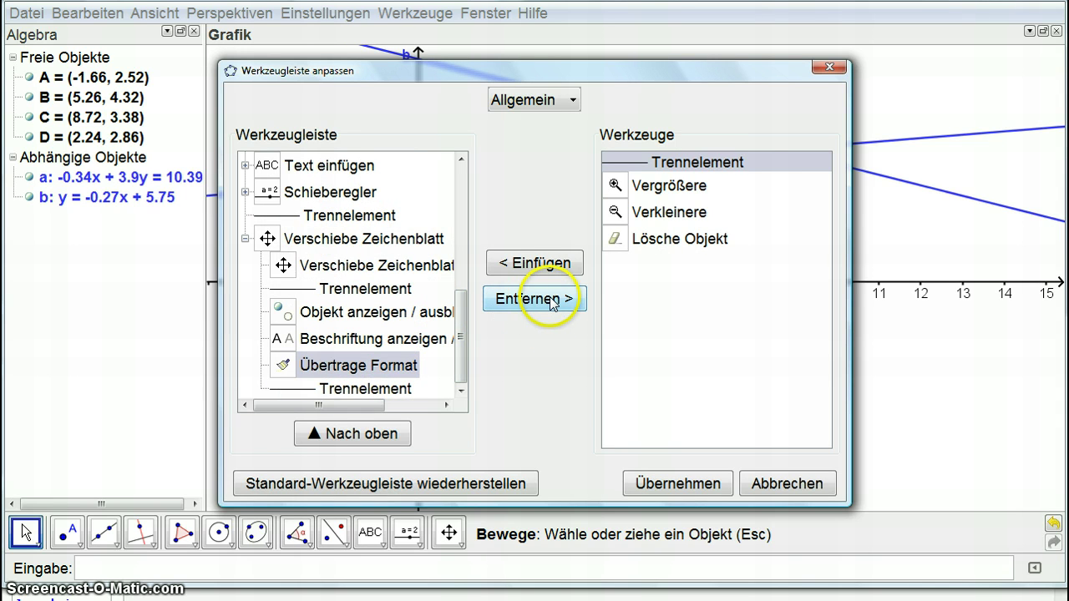
pyautogui.click(551, 302)
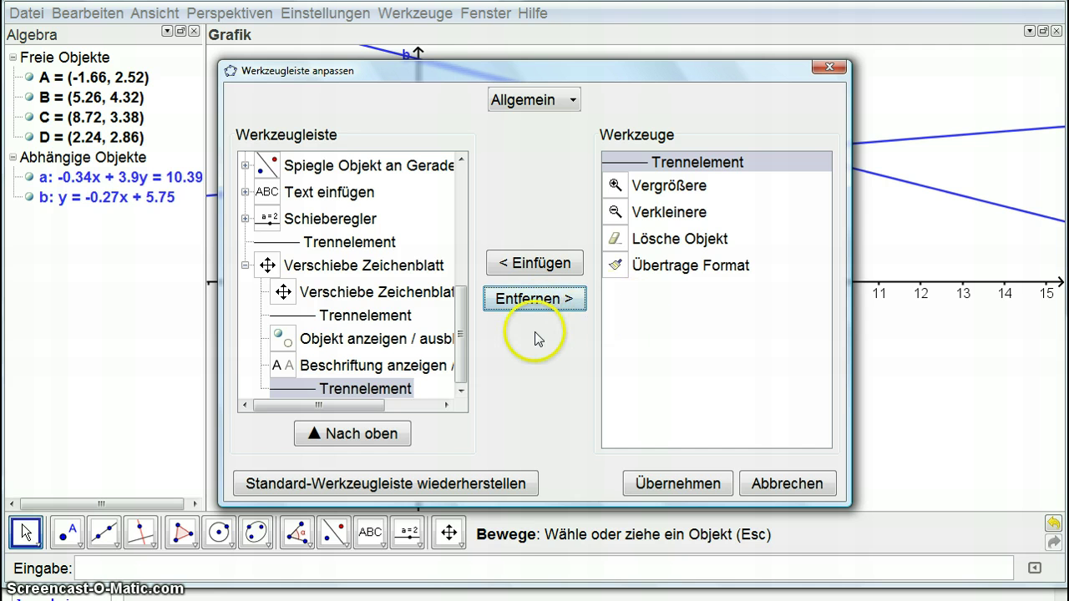
# - Insert Vergrößere and Verkleinere as separate top-level tools after the last main Trennelement, before Verschiebe Zeichenblatt
pyautogui.click(322, 244)
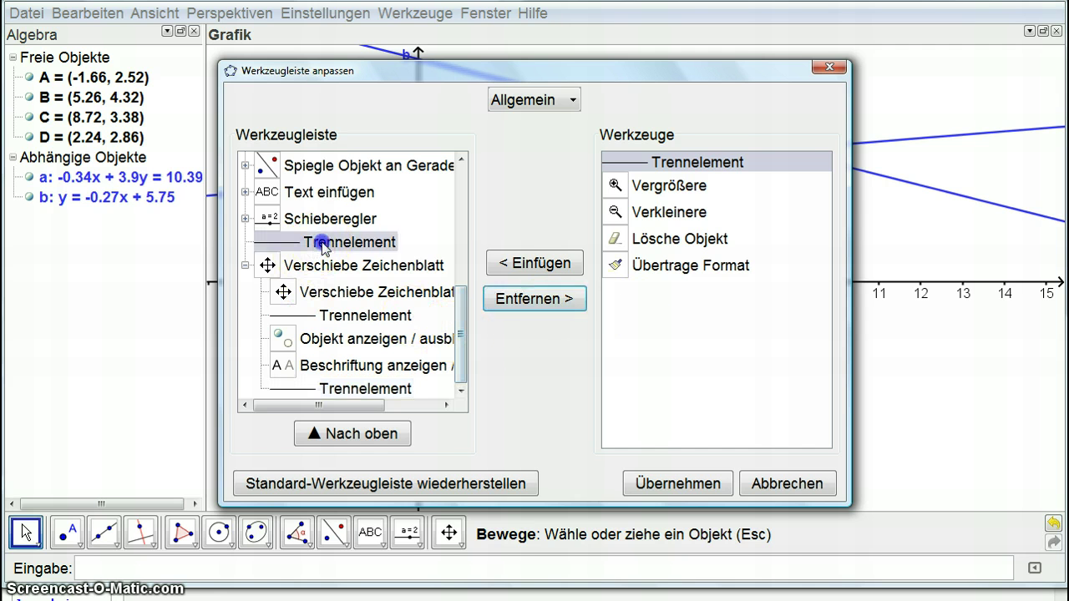
pyautogui.click(245, 265)
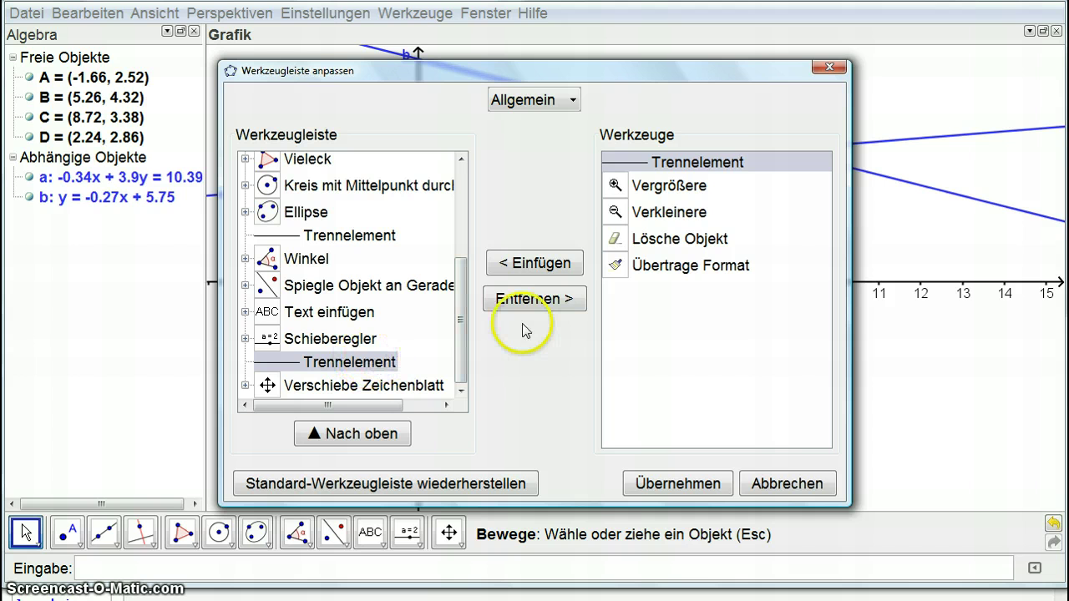
pyautogui.click(660, 189)
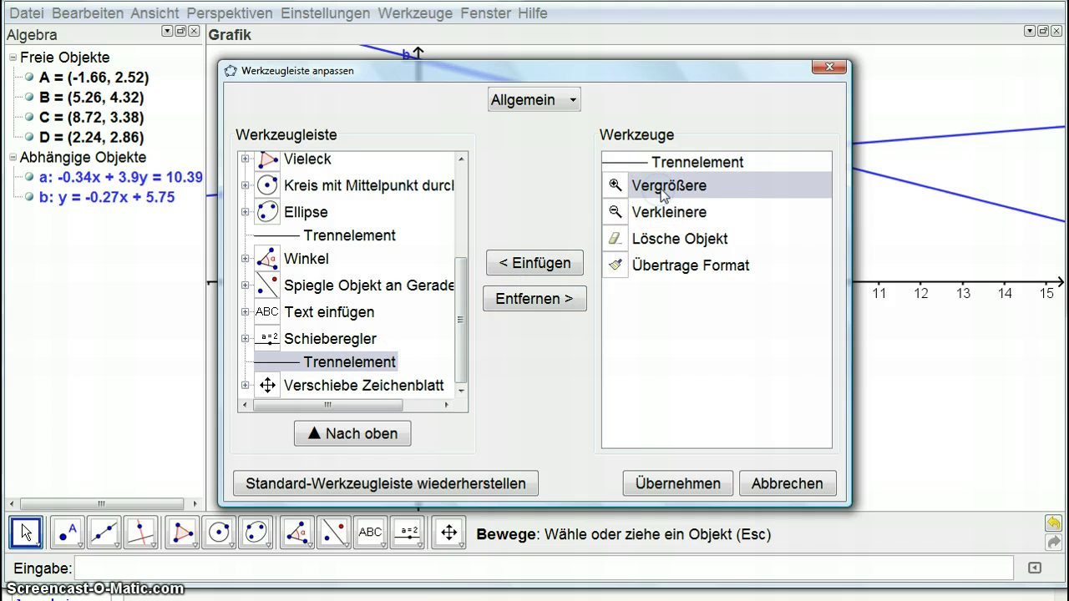
pyautogui.click(553, 266)
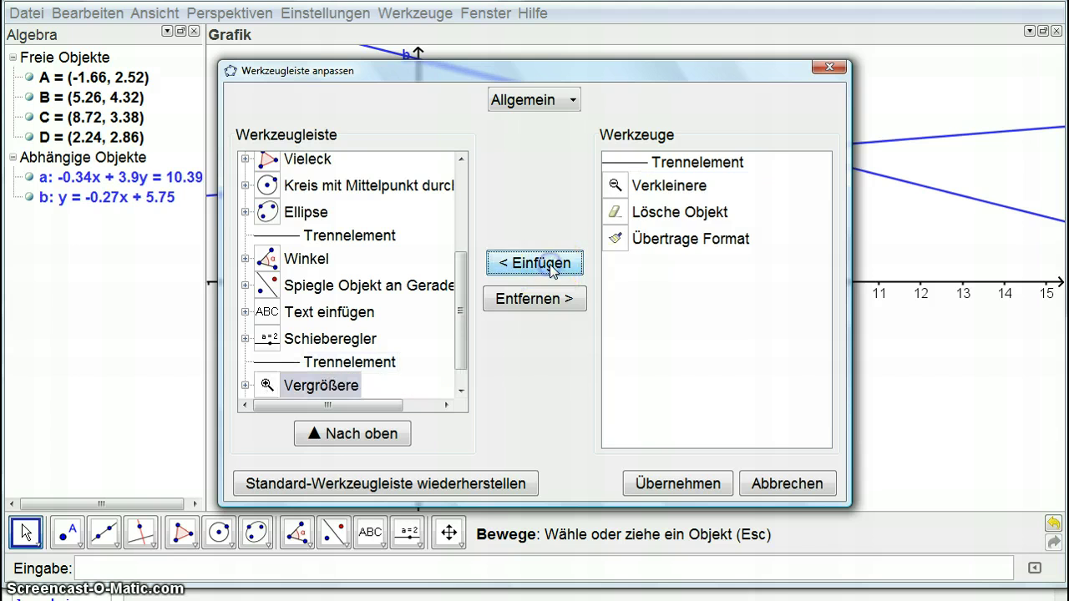
pyautogui.scroll(-1, 418, 357)
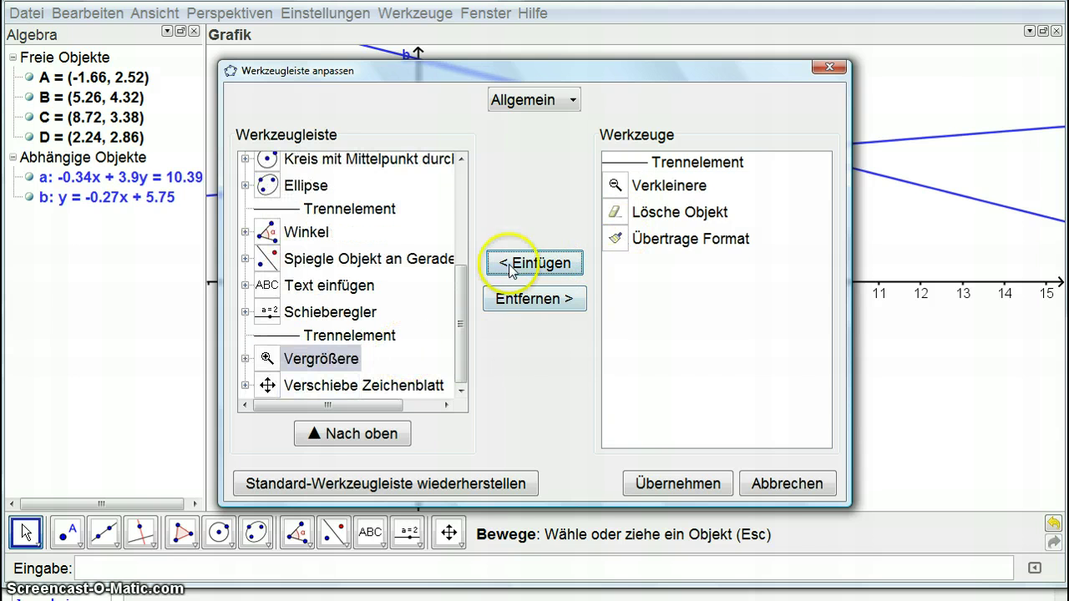
pyautogui.click(703, 194)
pyautogui.click(542, 266)
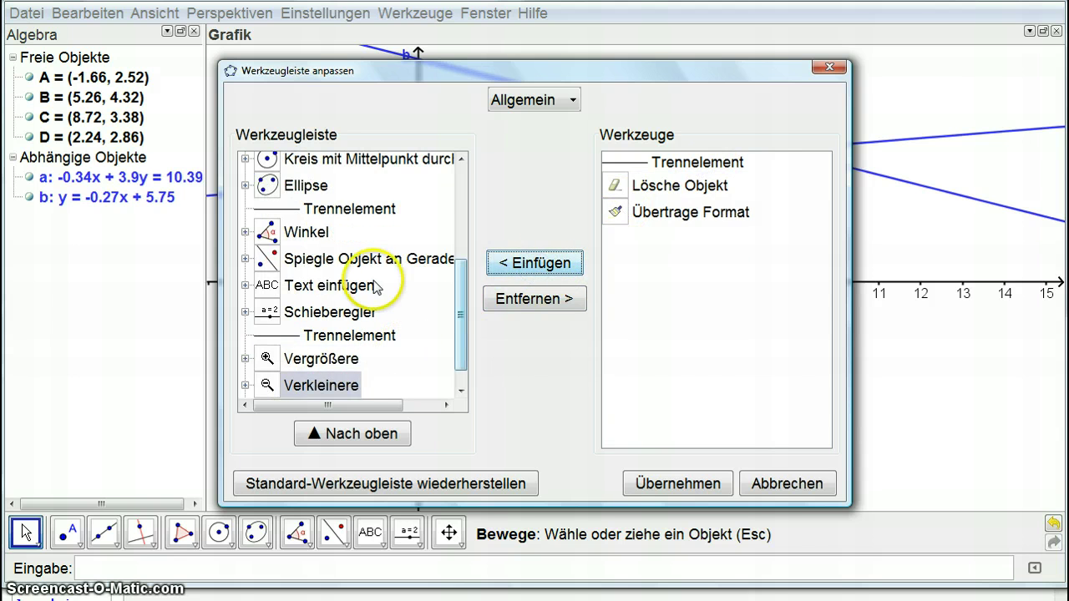
pyautogui.scroll(-1, 380, 285)
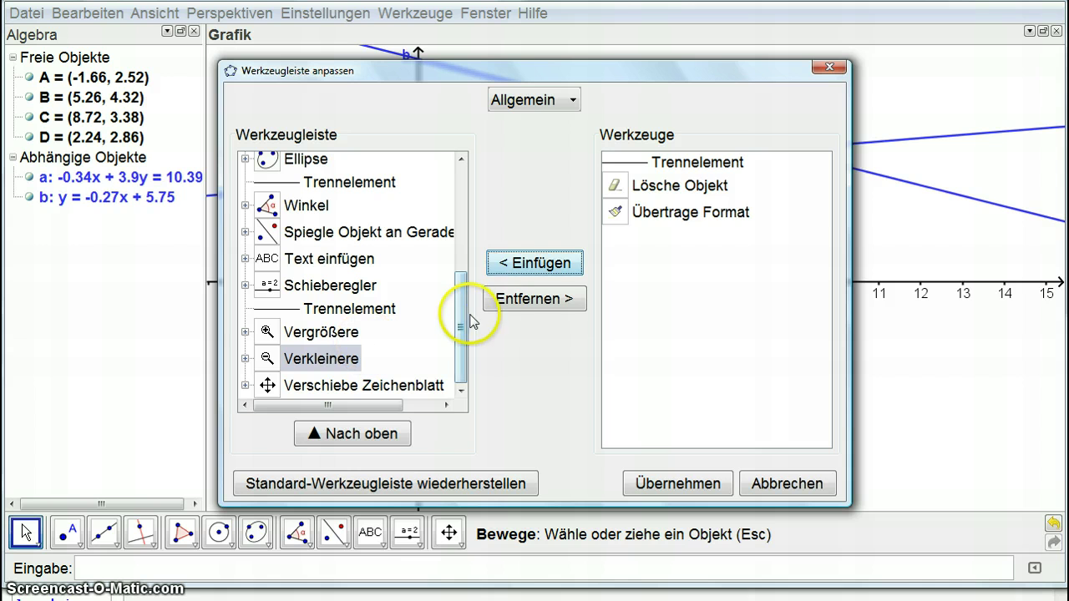
# - Insert Lösche Objekt and Übertrage Format as separate top-level tools after Verkleinere
pyautogui.click(693, 187)
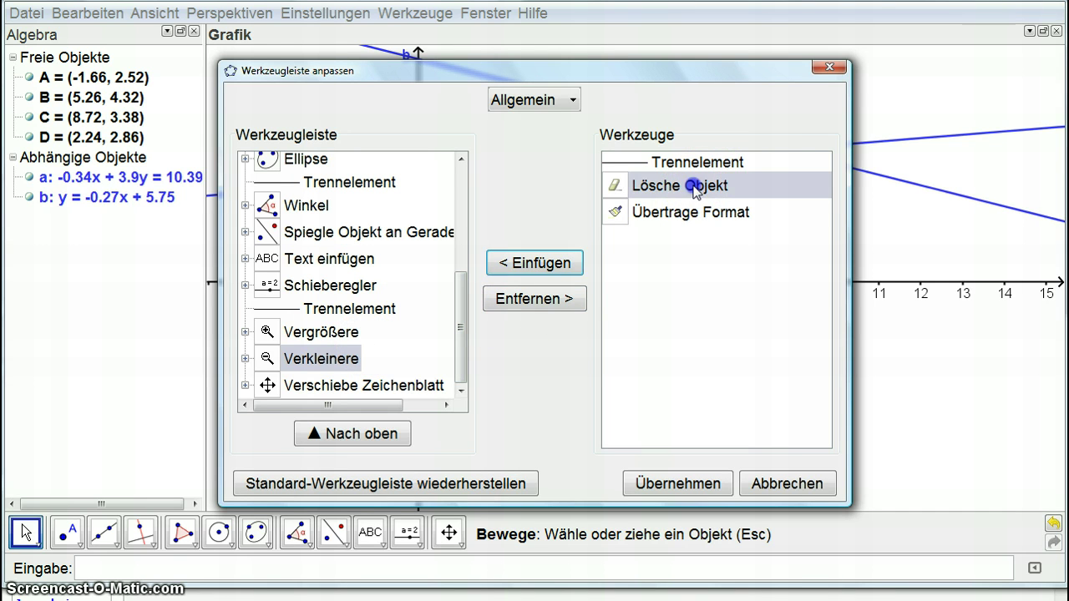
pyautogui.click(539, 266)
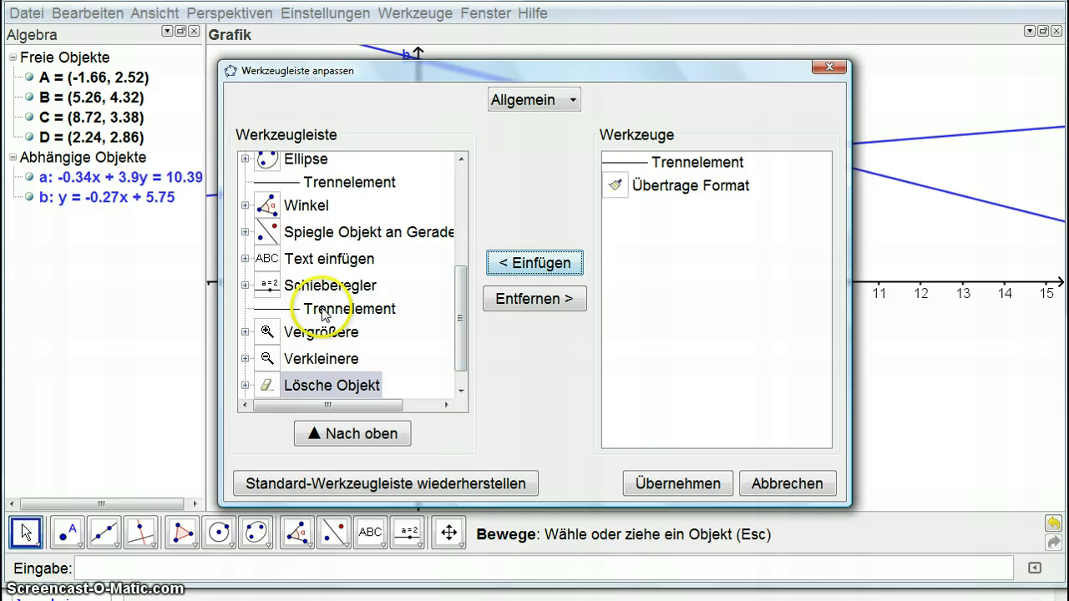
pyautogui.scroll(-1, 327, 316)
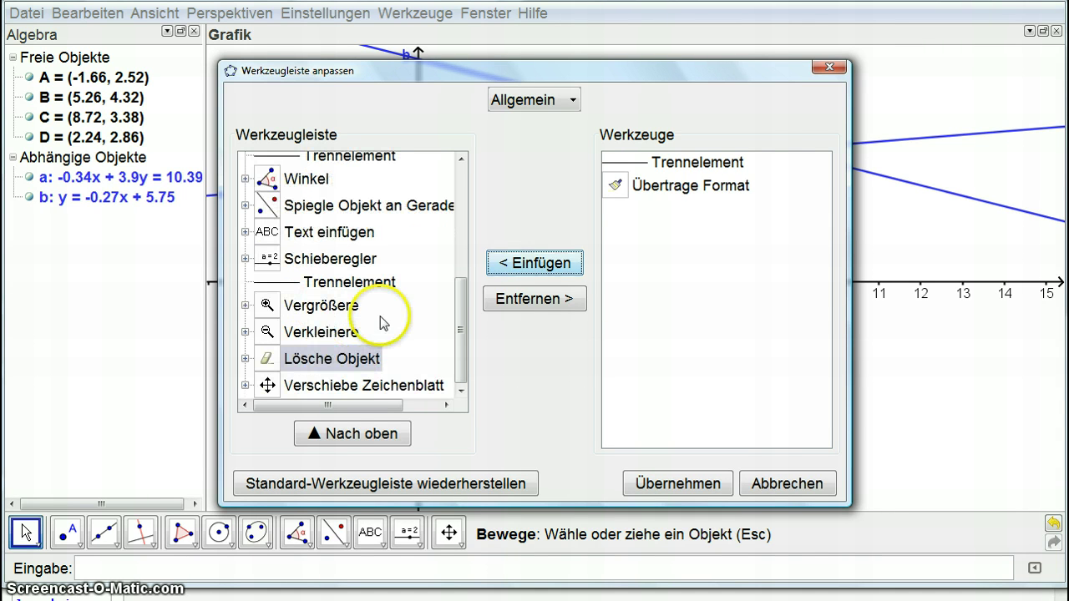
pyautogui.click(669, 184)
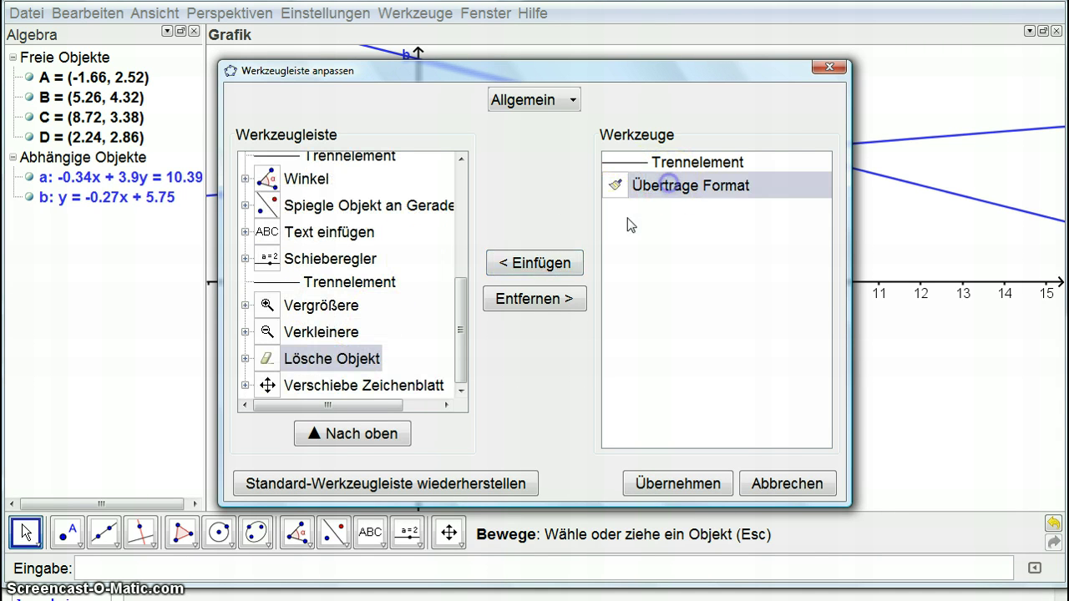
pyautogui.click(523, 264)
pyautogui.scroll(-1, 431, 327)
# - Move the Verschiebe Zeichenblatt group up to directly before Vergrößere, then apply the customized tool bar and close the dialog
pyautogui.click(343, 388)
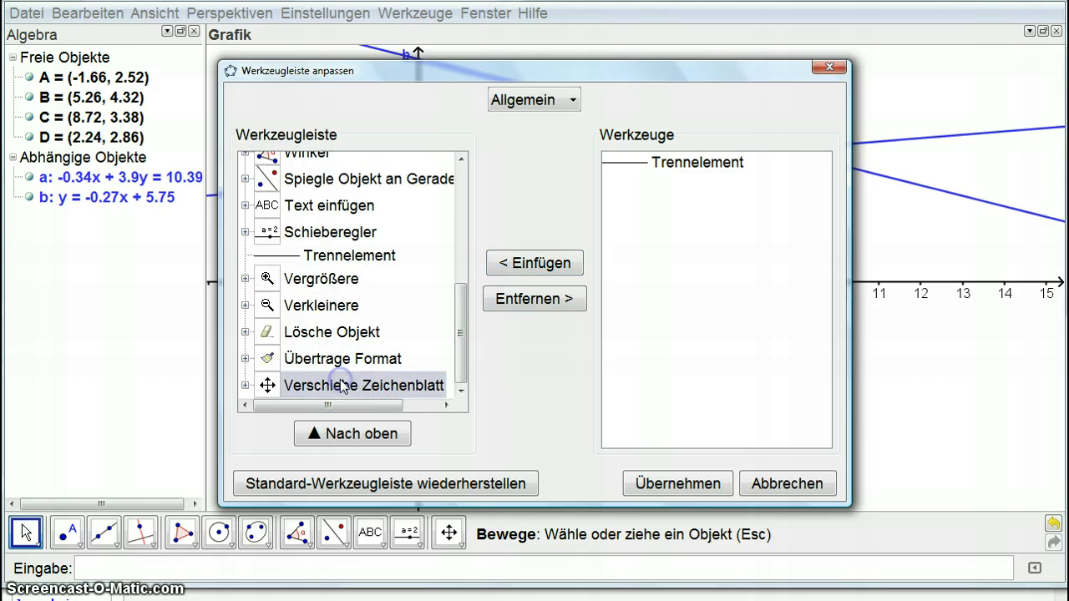
pyautogui.click(245, 385)
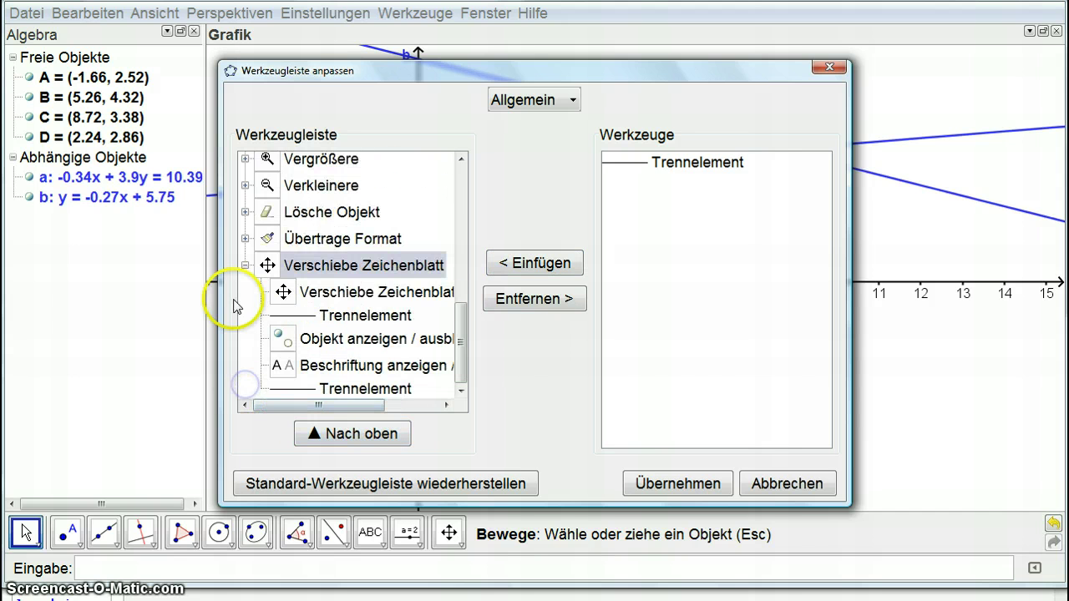
pyautogui.click(245, 264)
pyautogui.click(352, 434)
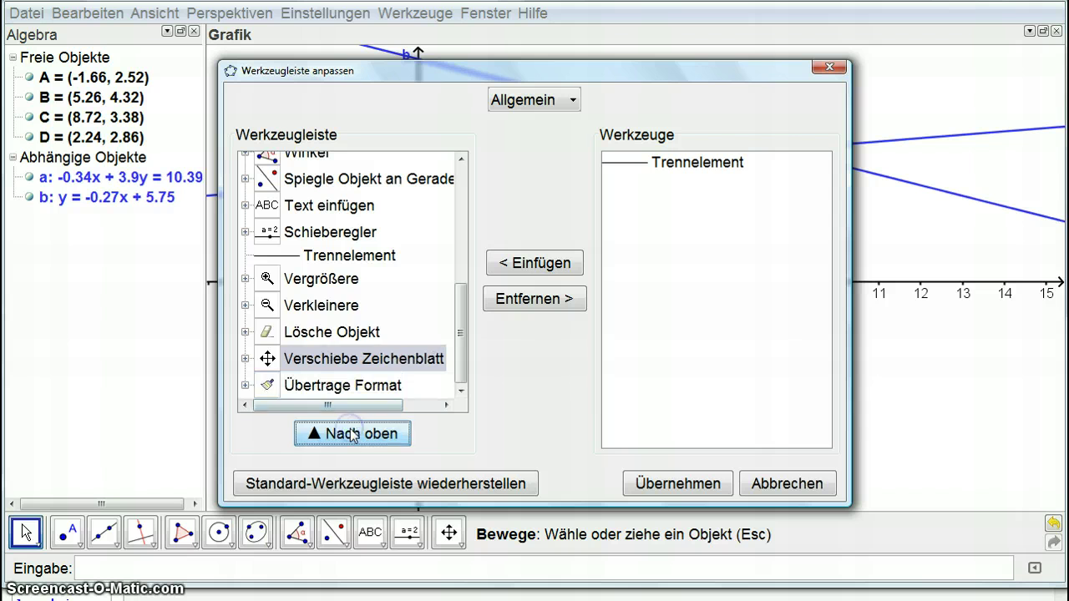
pyautogui.click(353, 435)
pyautogui.click(352, 435)
pyautogui.click(353, 435)
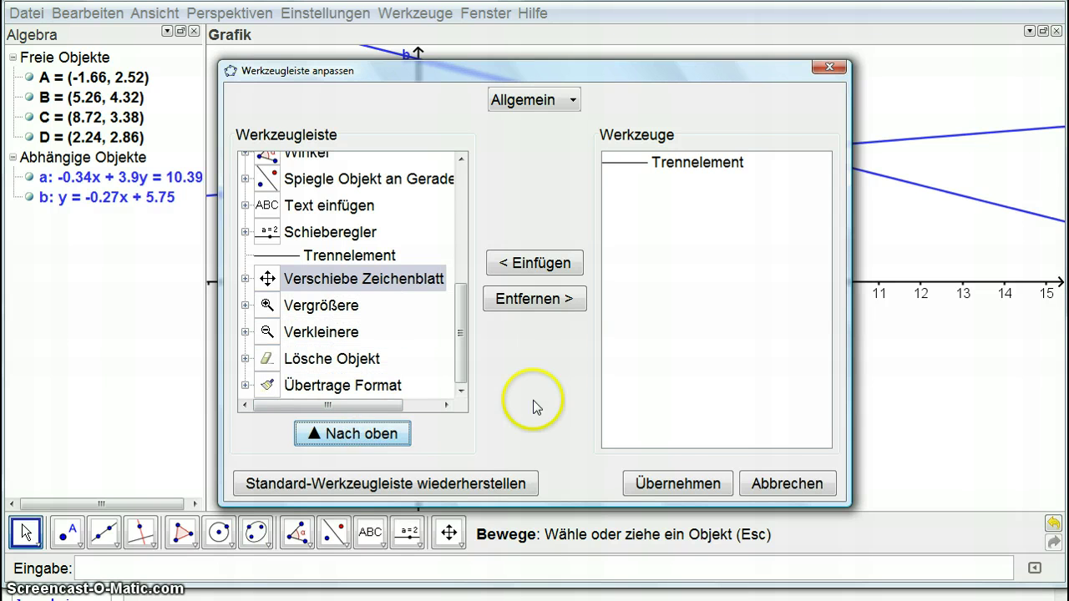
pyautogui.click(690, 493)
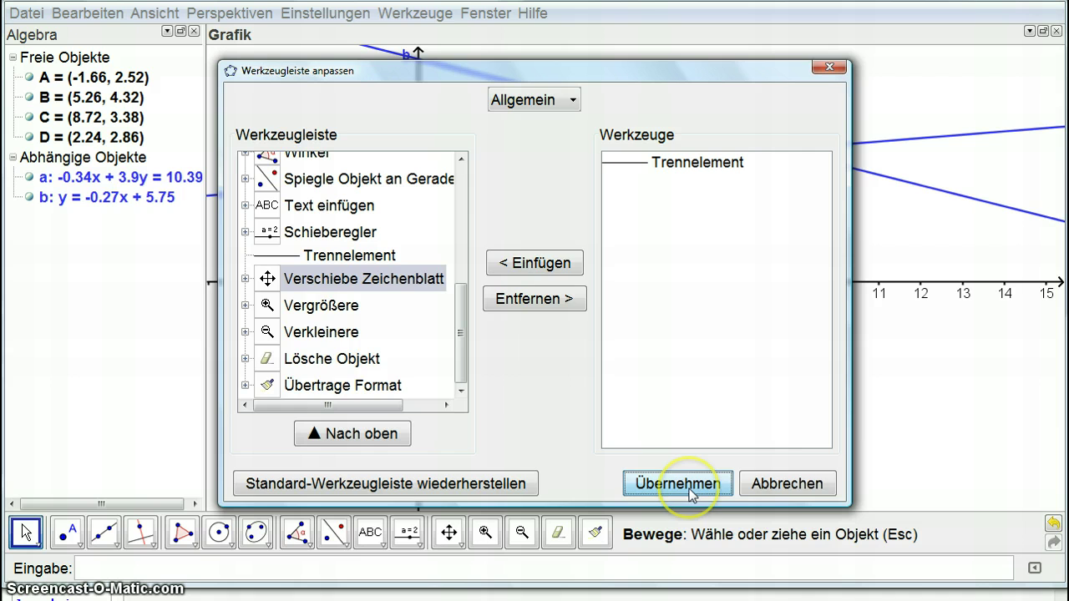
pyautogui.click(787, 484)
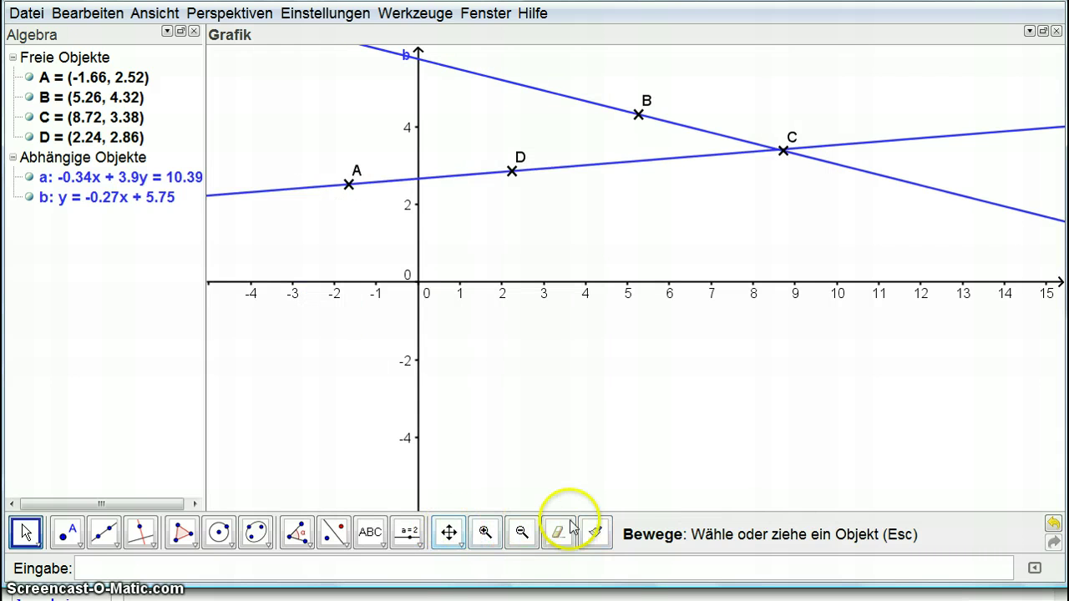
# - Try the directly accessible view tools by shifting the drawing sheet, enlarging it with Vergrößere and shrinking it with Verkleinere
pyautogui.click(449, 532)
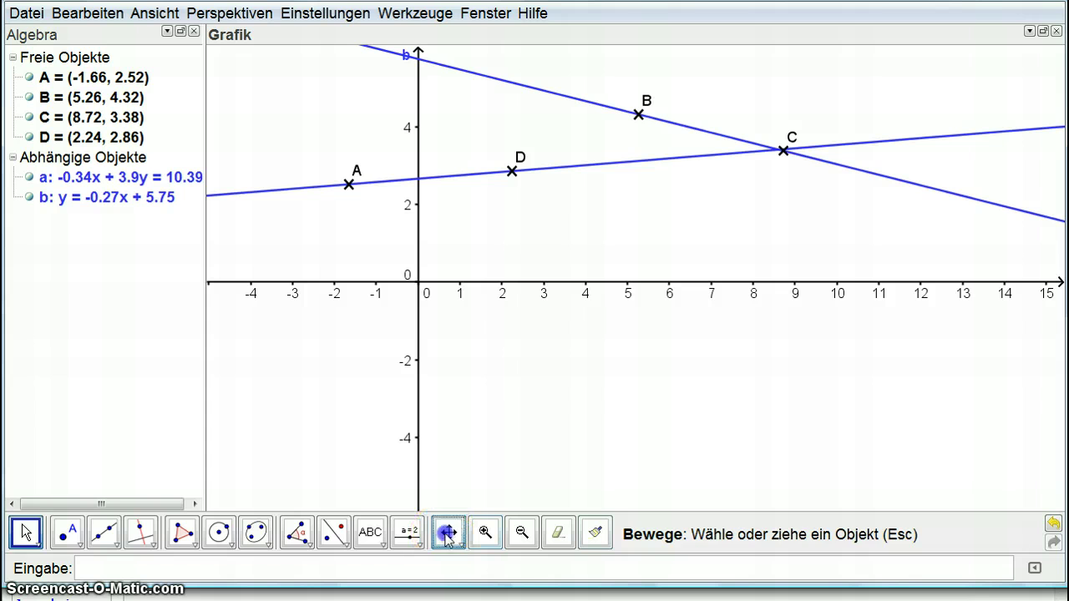
pyautogui.moveTo(668, 246); pyautogui.dragTo(513, 486)
pyautogui.click(485, 532)
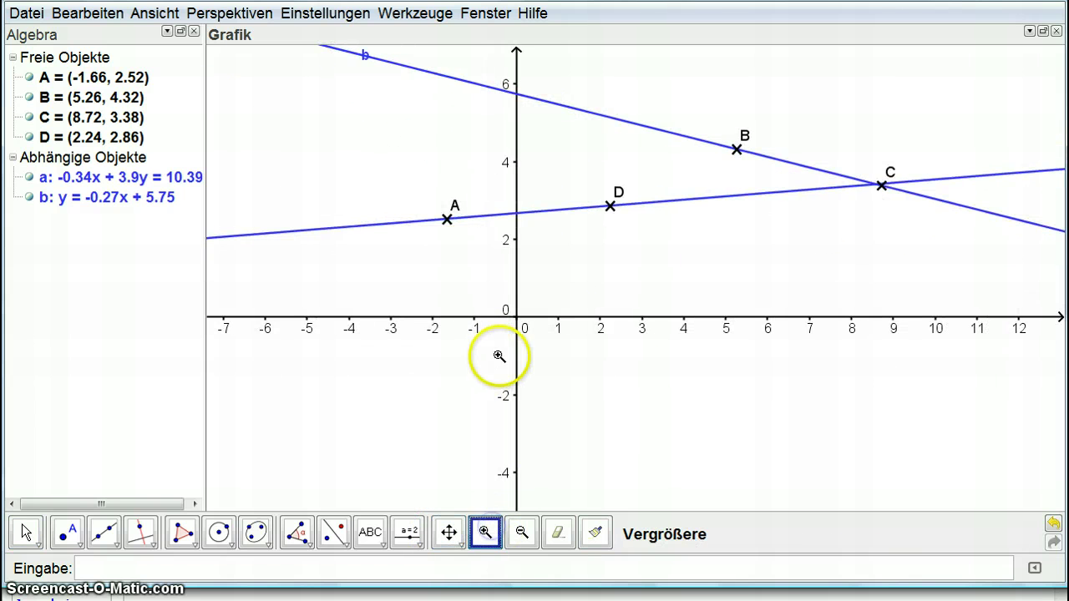
pyautogui.click(492, 341)
pyautogui.click(522, 532)
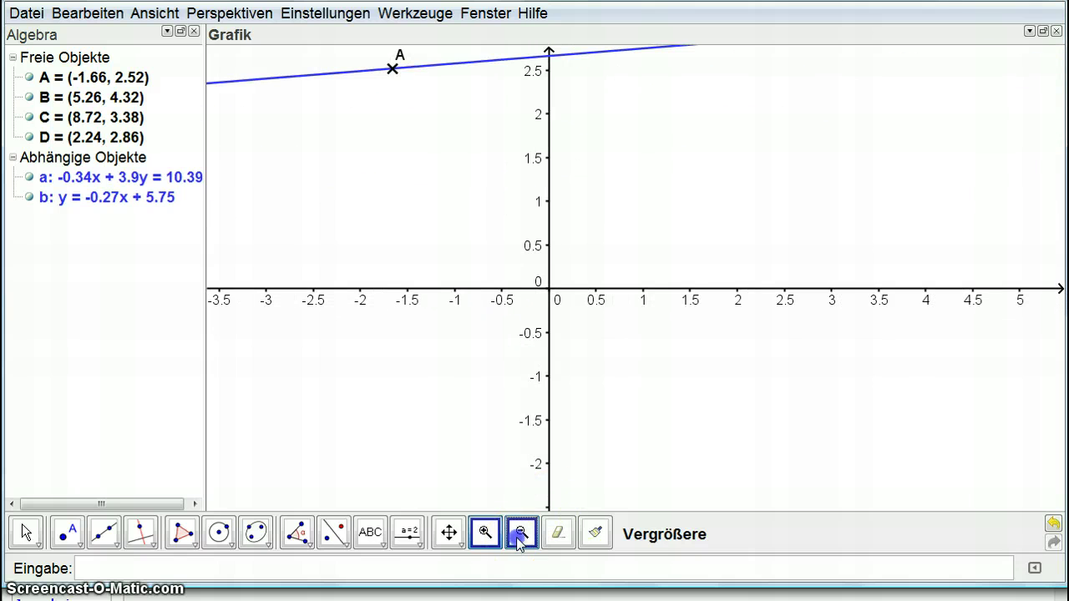
pyautogui.click(609, 342)
pyautogui.click(608, 342)
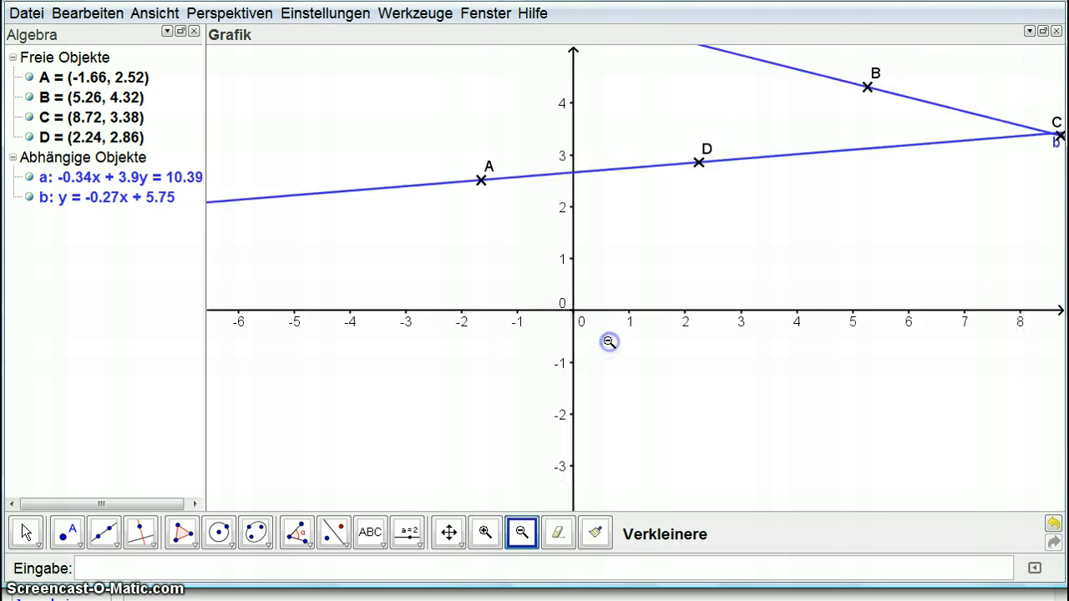
# - Delete line b through B and C with Lösche Objekt, and show the style bar of the Grafik view
pyautogui.click(556, 535)
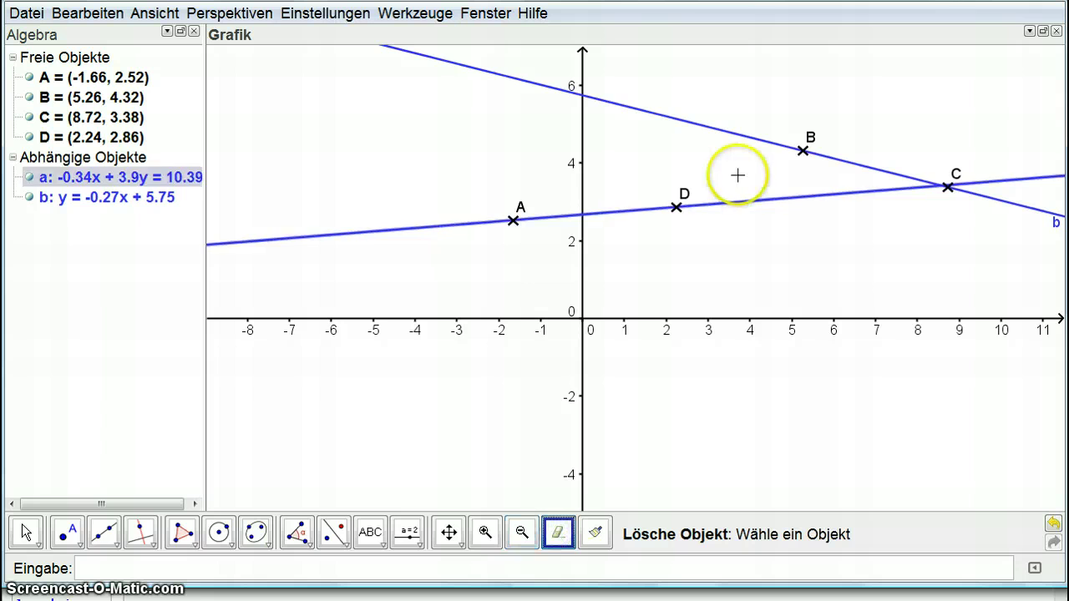
pyautogui.click(725, 132)
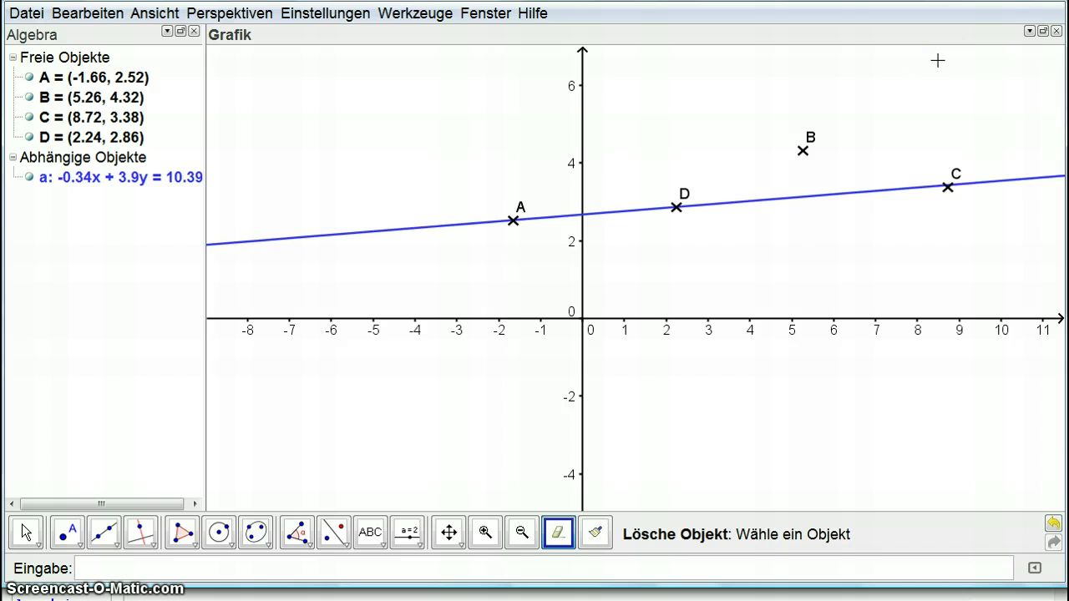
pyautogui.click(1031, 31)
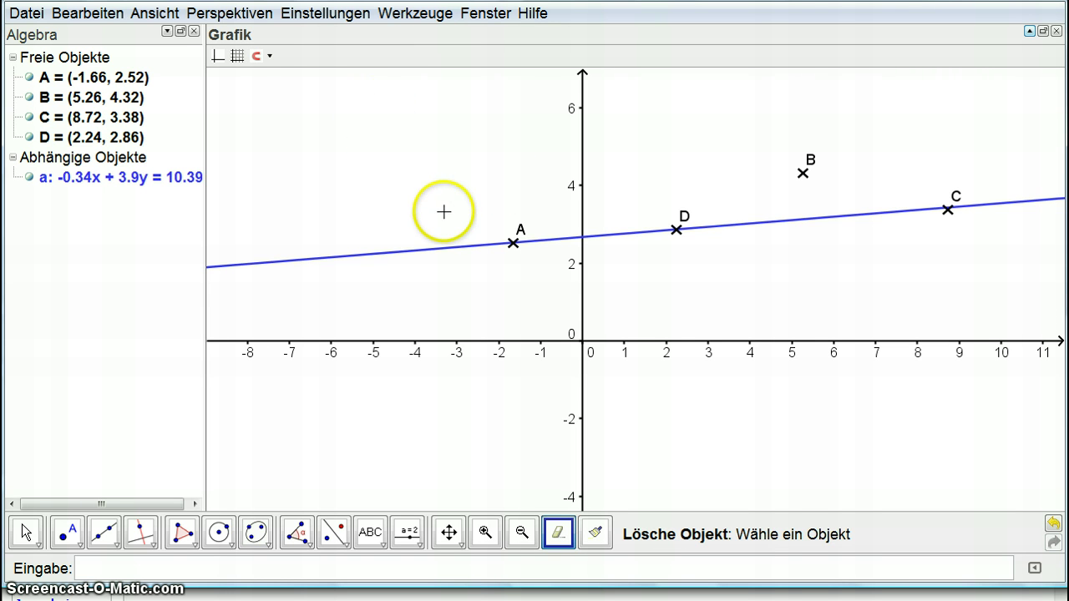
# - Try the Grafik view options by hiding and reshowing the axes, showing and hiding the grid, and viewing the point capturing choices
pyautogui.click(216, 56)
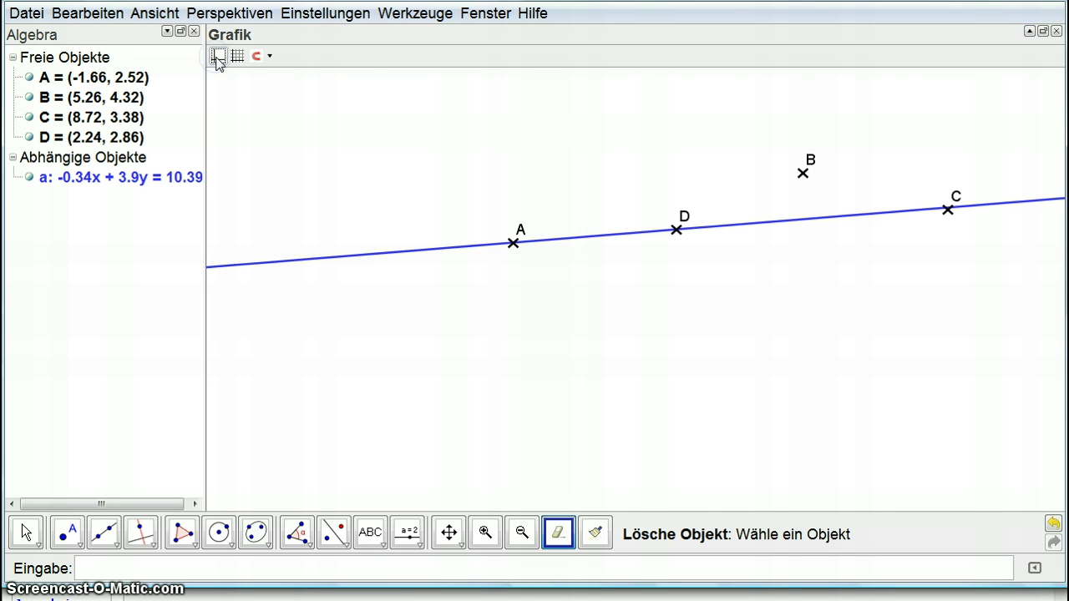
pyautogui.click(217, 56)
pyautogui.click(238, 56)
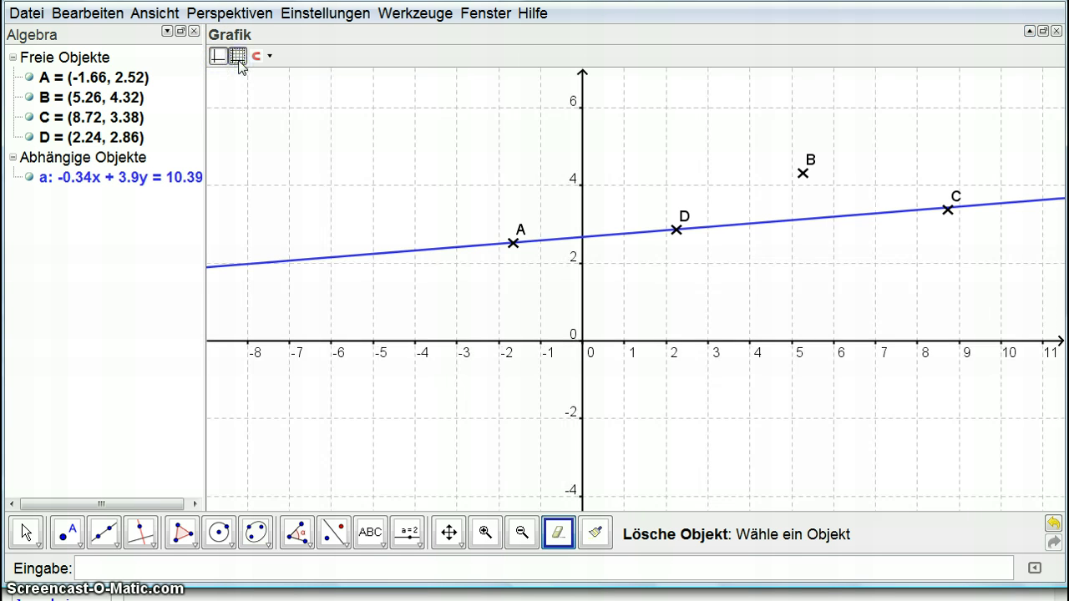
pyautogui.click(238, 57)
pyautogui.click(272, 56)
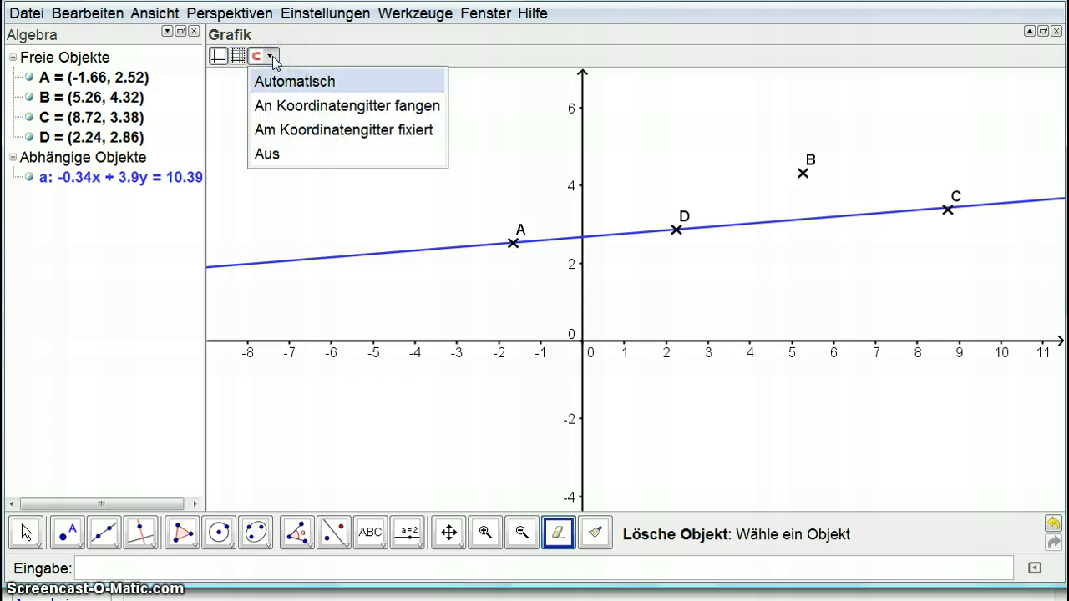
pyautogui.click(272, 57)
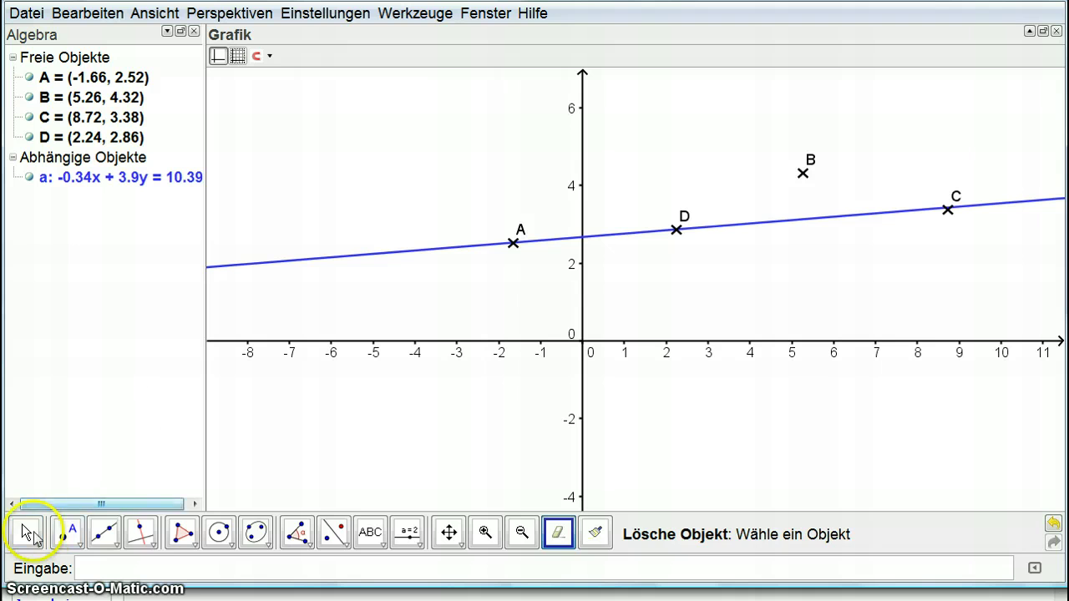
# - Select point A with the Bewege tool and set its colour to red
pyautogui.click(30, 535)
pyautogui.click(513, 243)
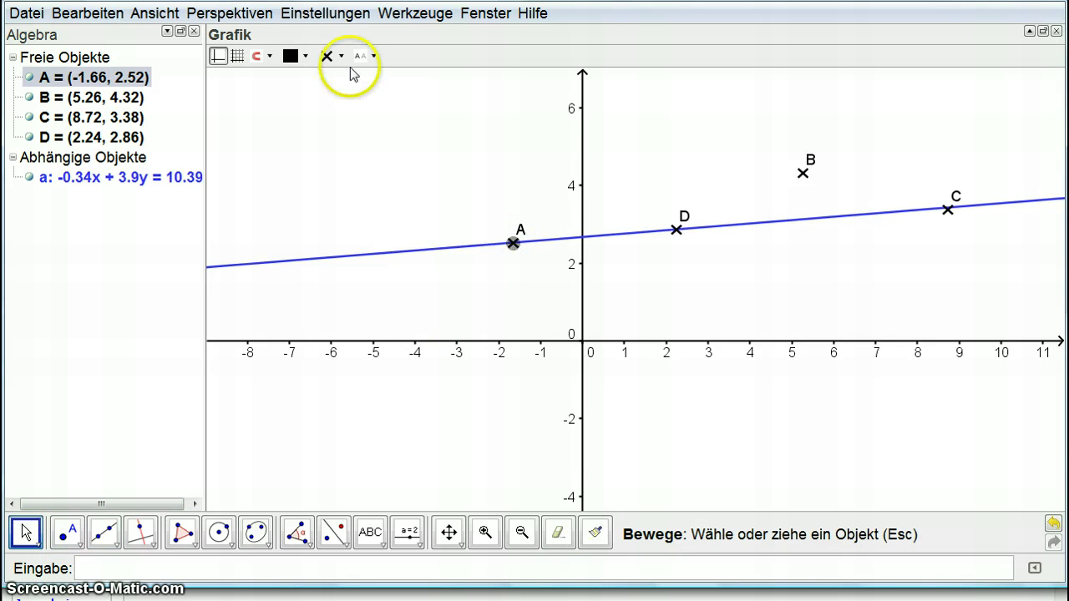
pyautogui.click(307, 56)
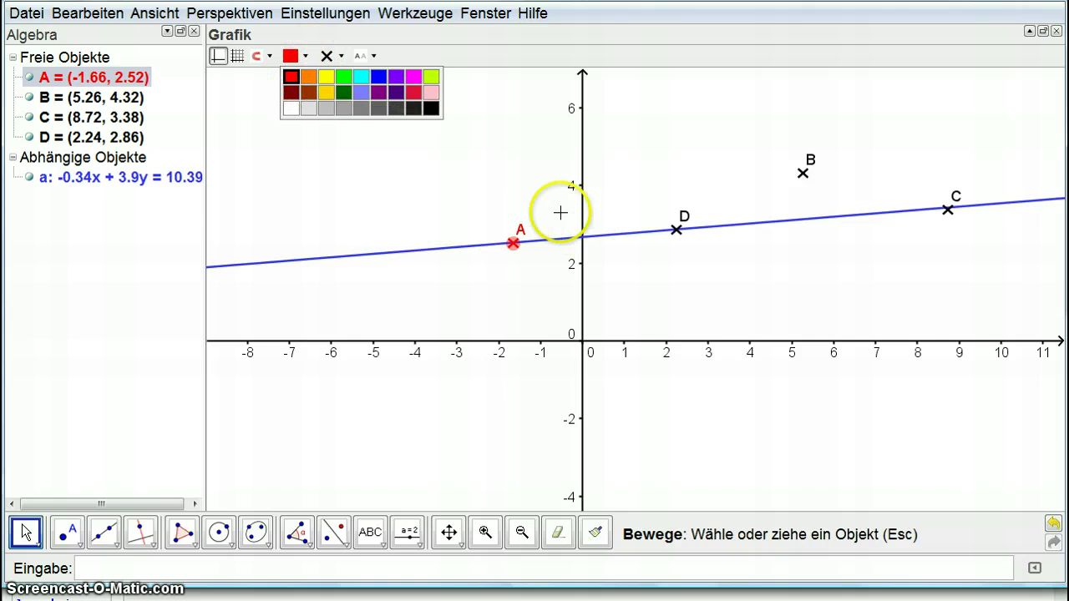
pyautogui.click(522, 154)
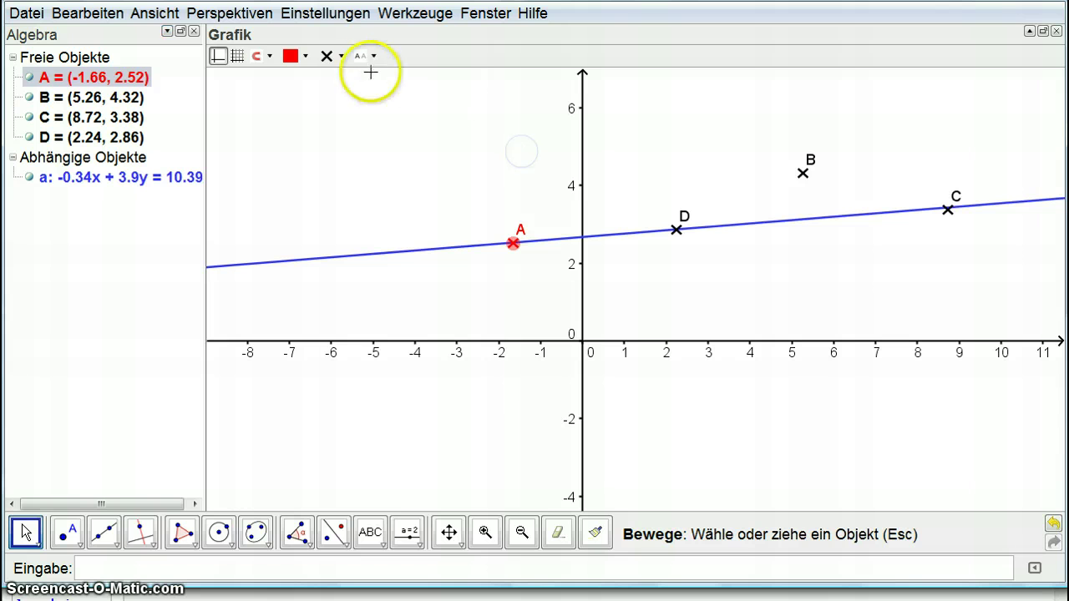
# - Change point A's style to a plus sign and enlarge the point
pyautogui.click(341, 56)
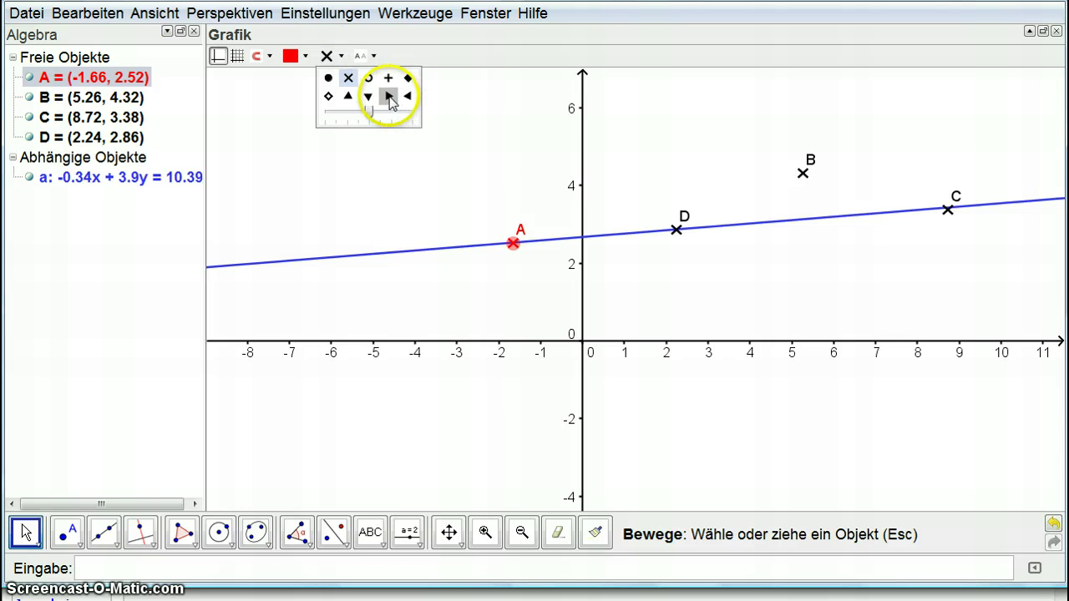
pyautogui.click(388, 79)
pyautogui.click(370, 115)
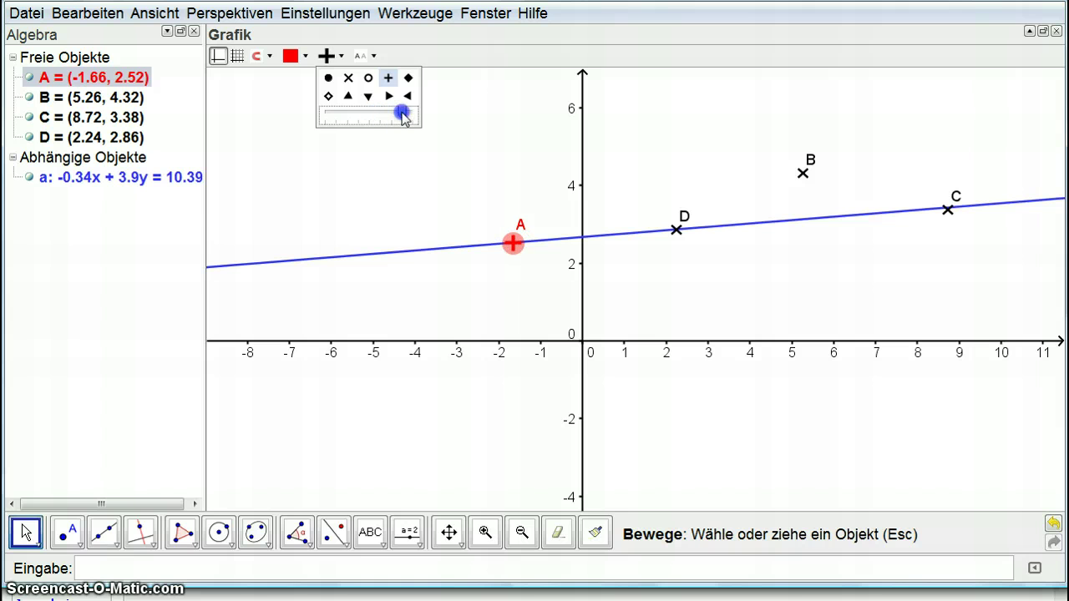
# - Label point A with Name & Wert and move the label up and clear of the line
pyautogui.click(375, 56)
pyautogui.click(376, 56)
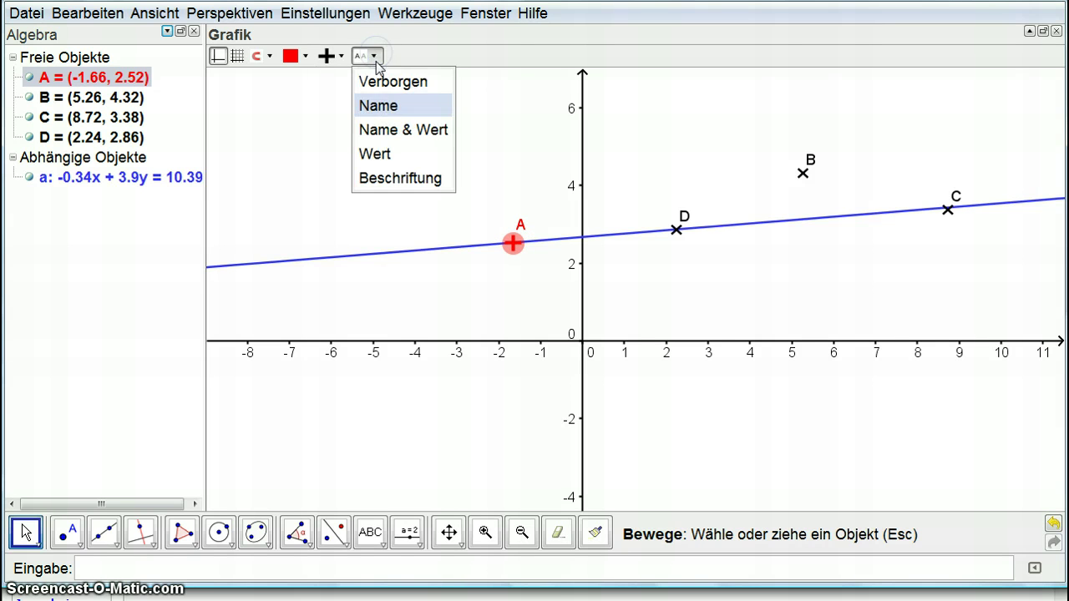
pyautogui.click(387, 131)
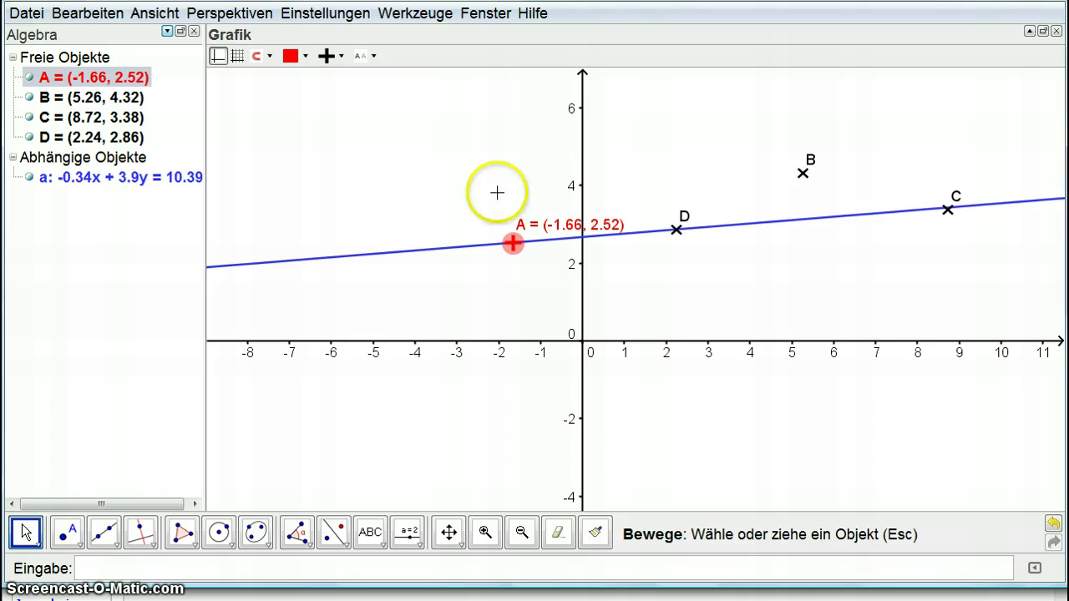
pyautogui.moveTo(515, 221); pyautogui.dragTo(476, 207)
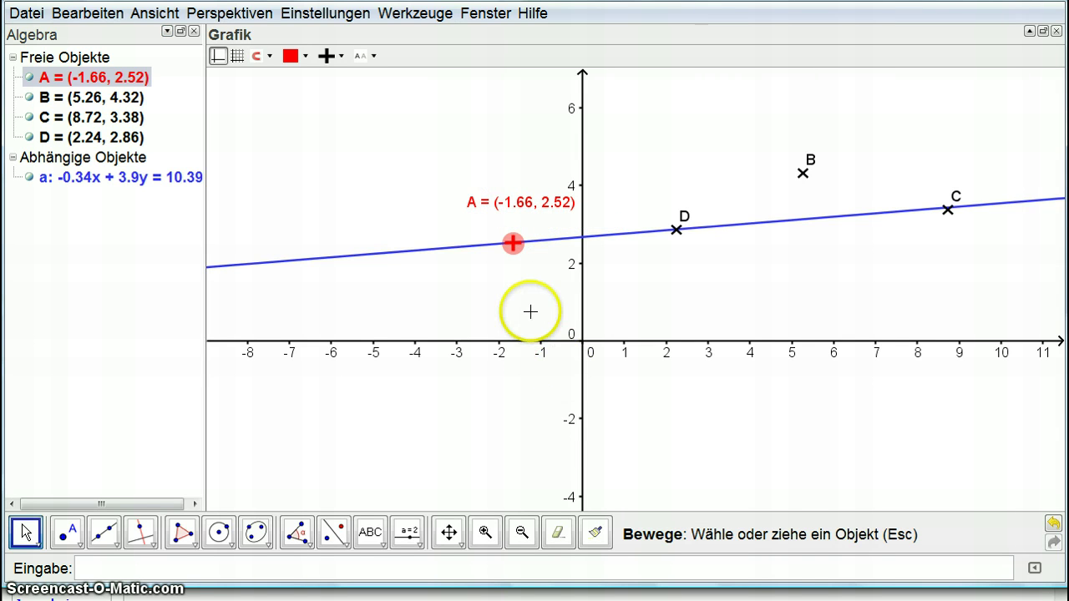
# - Select line a through points A and D
pyautogui.click(576, 238)
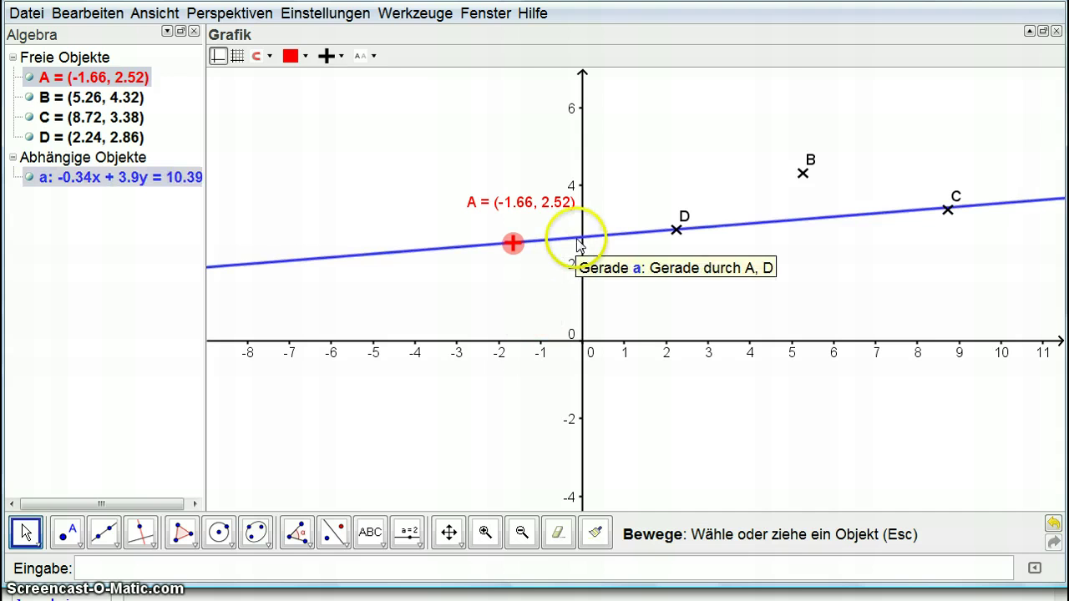